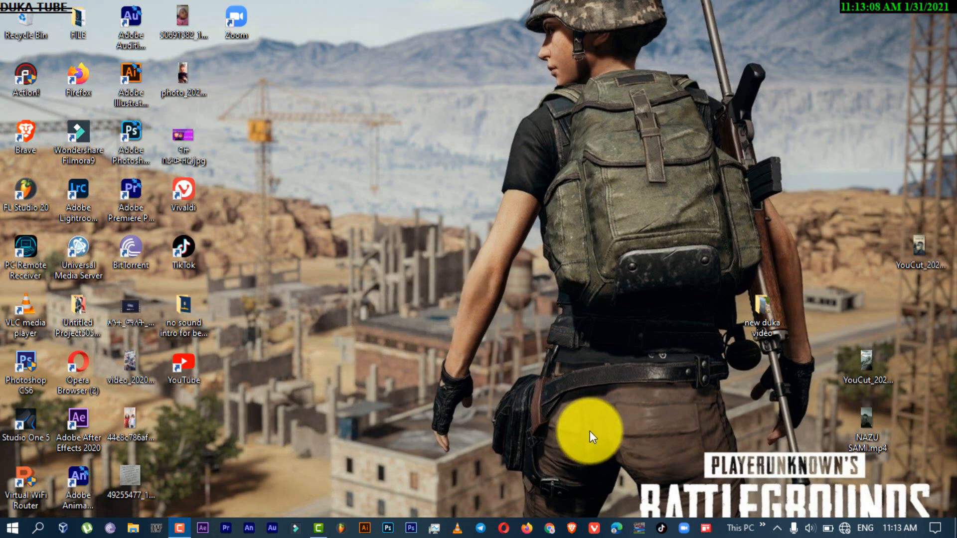
Minimize the screen recorder window and switch to TechSmith Camtasia
left_click(177, 527)
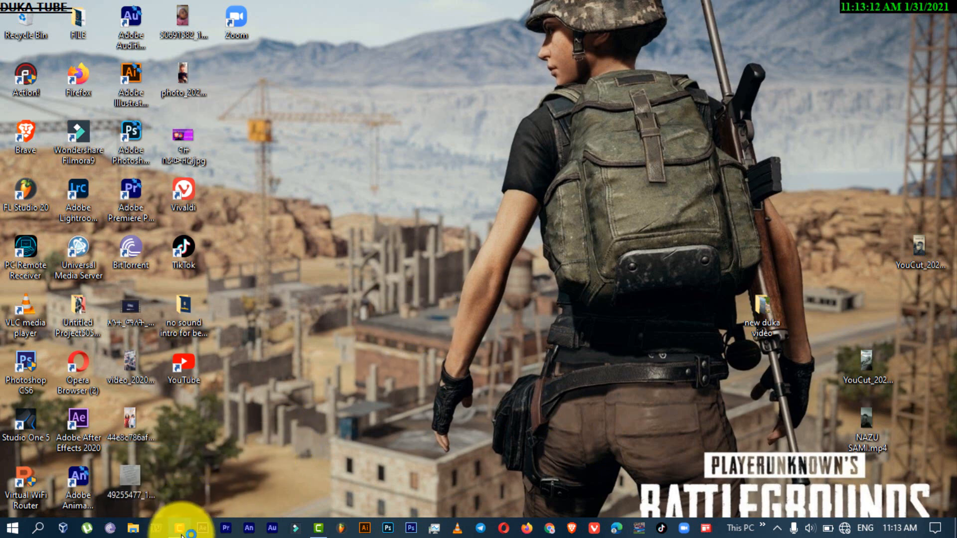
left_click(180, 529)
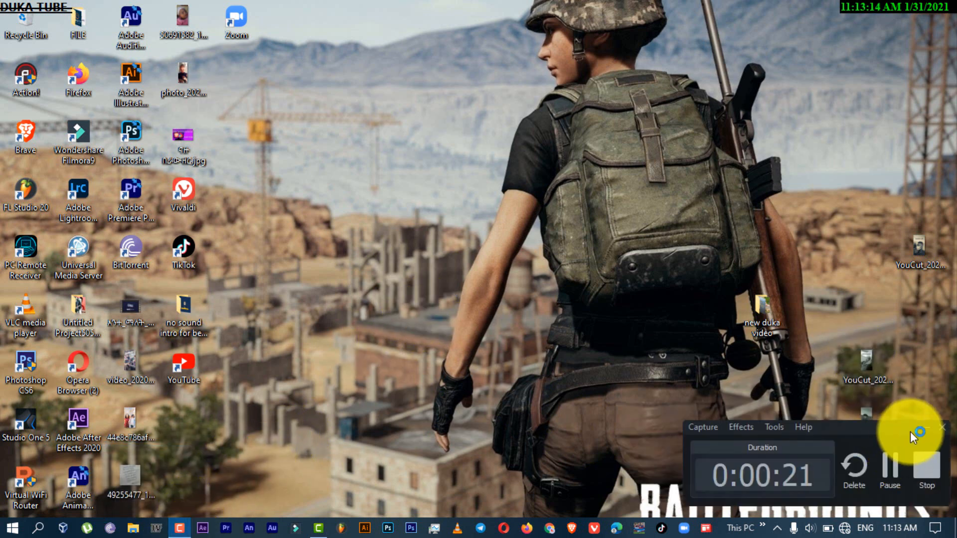
left_click(923, 428)
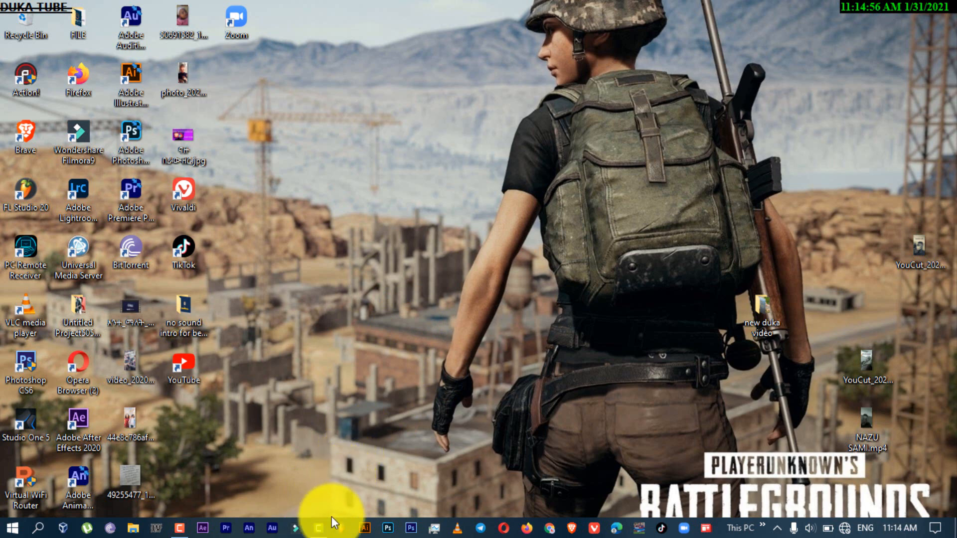
left_click(320, 532)
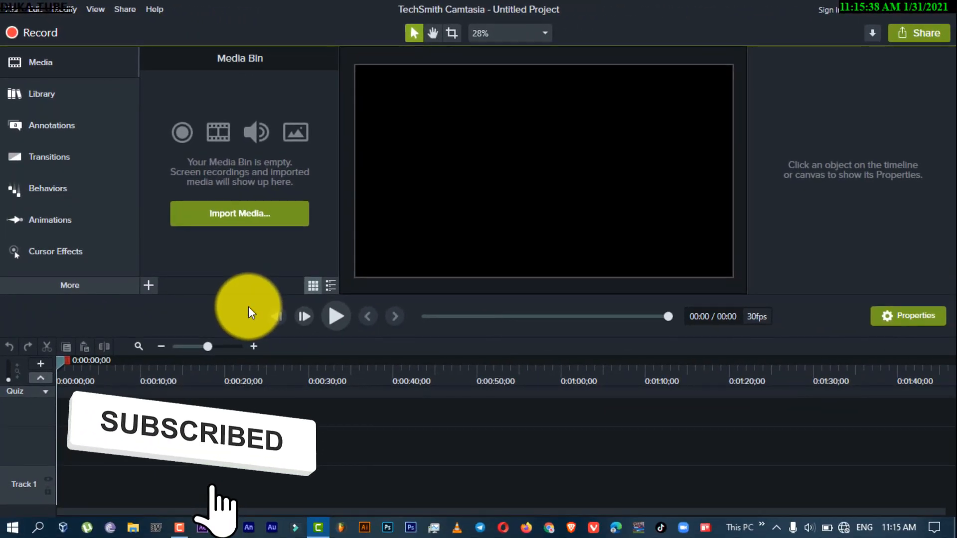
key("ctrl+i")
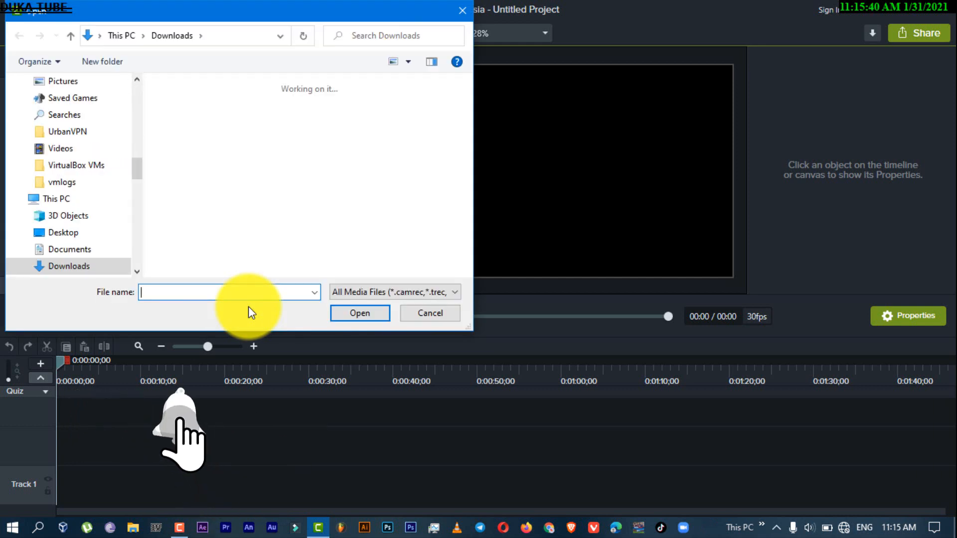
left_click(439, 315)
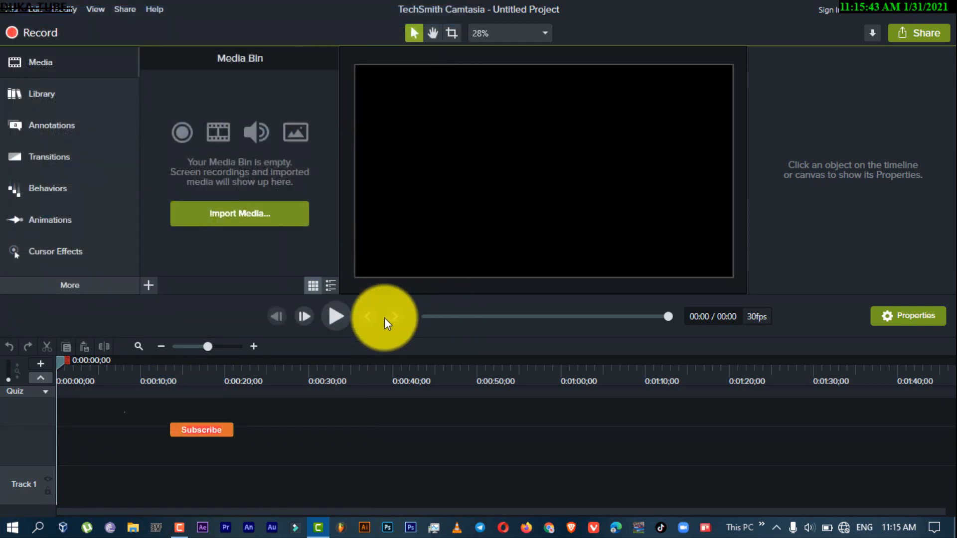
left_click(150, 287)
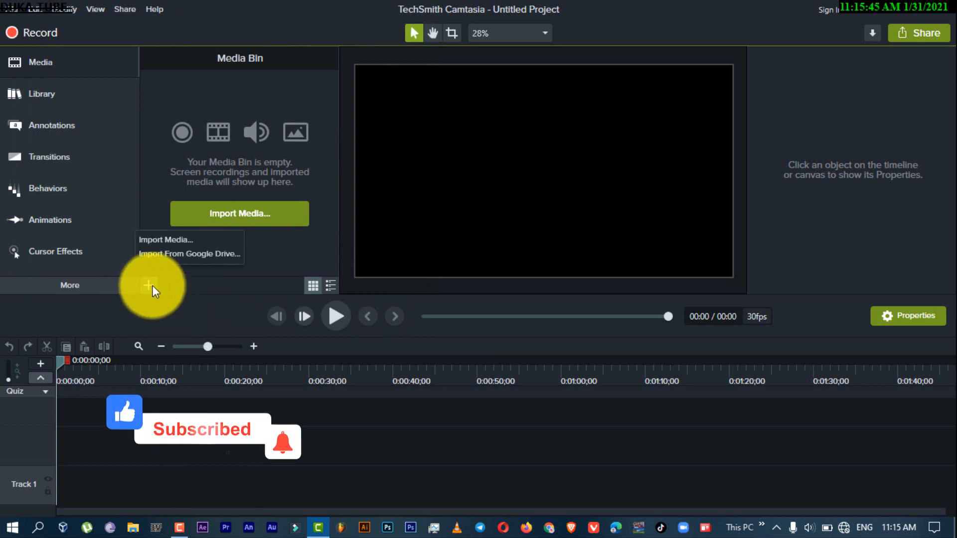
left_click(167, 242)
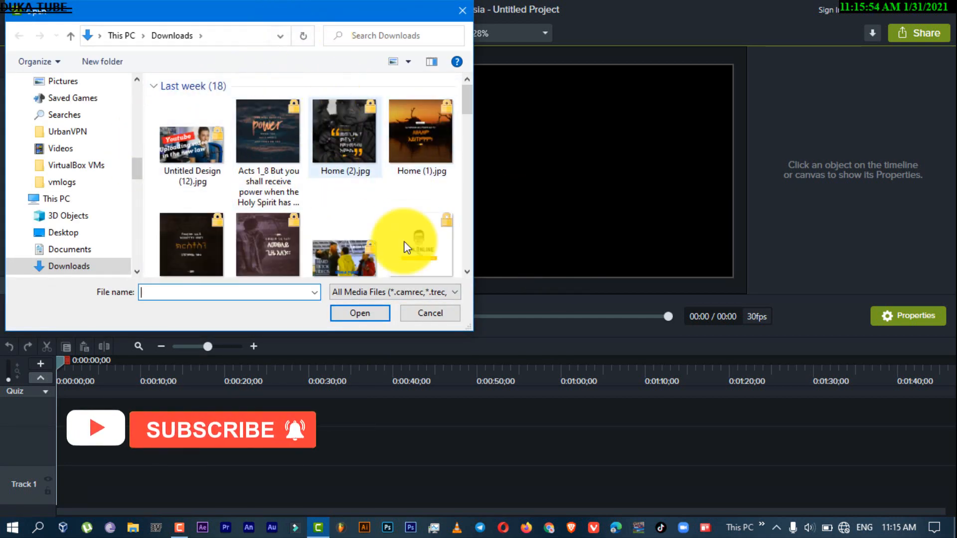
left_click(431, 314)
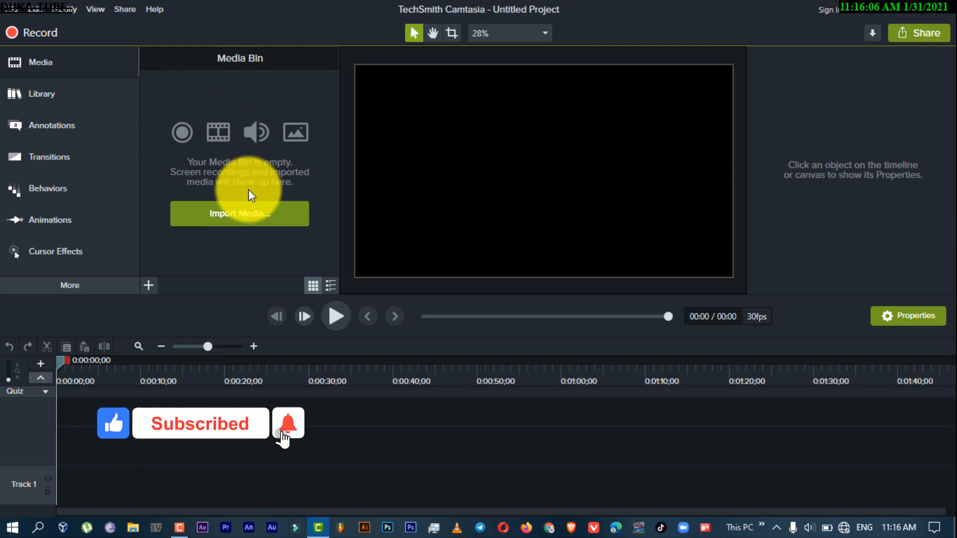
Add the YouCut video from the desktop to the Media Bin and delete it from there again
left_click(873, 7)
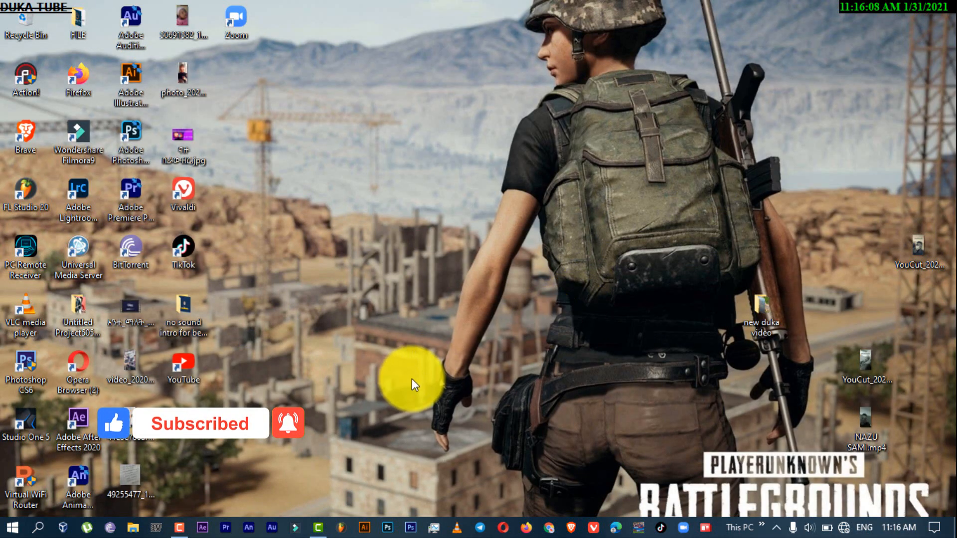
left_click_drag(865, 362, 239, 156)
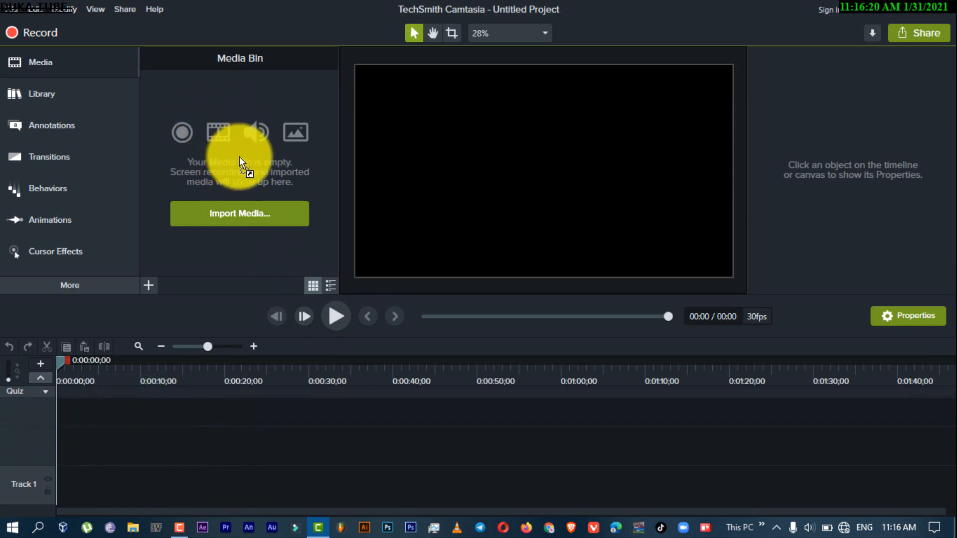
left_click_drag(239, 156, 240, 157)
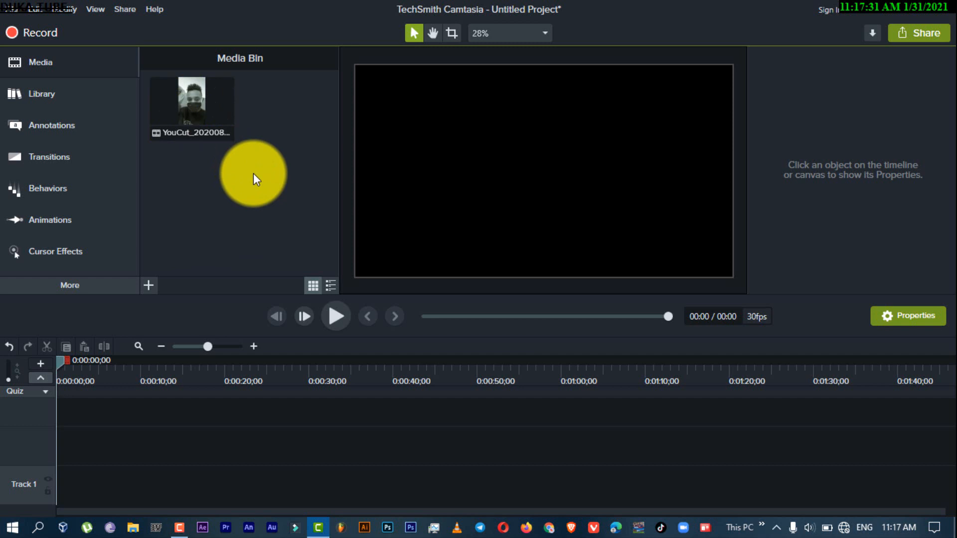
left_click(174, 108)
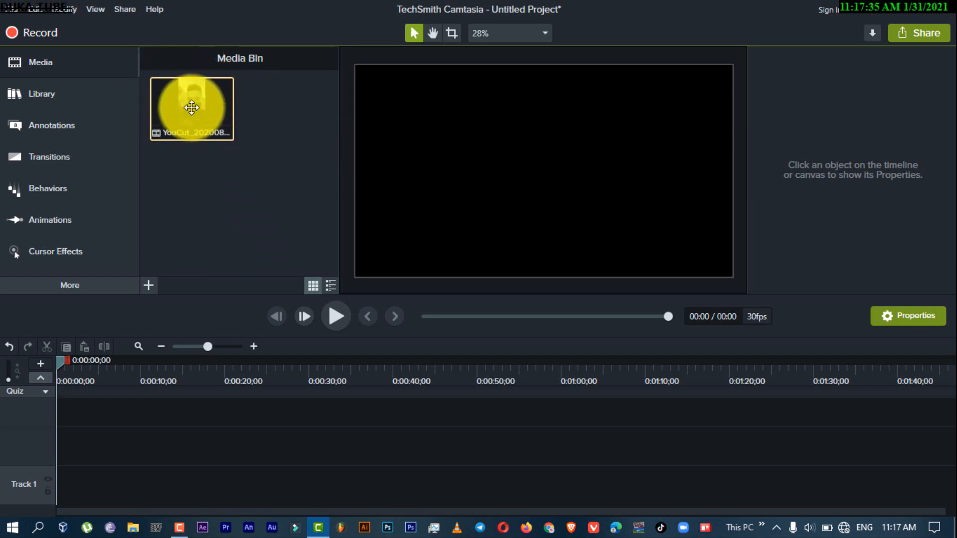
key("Delete")
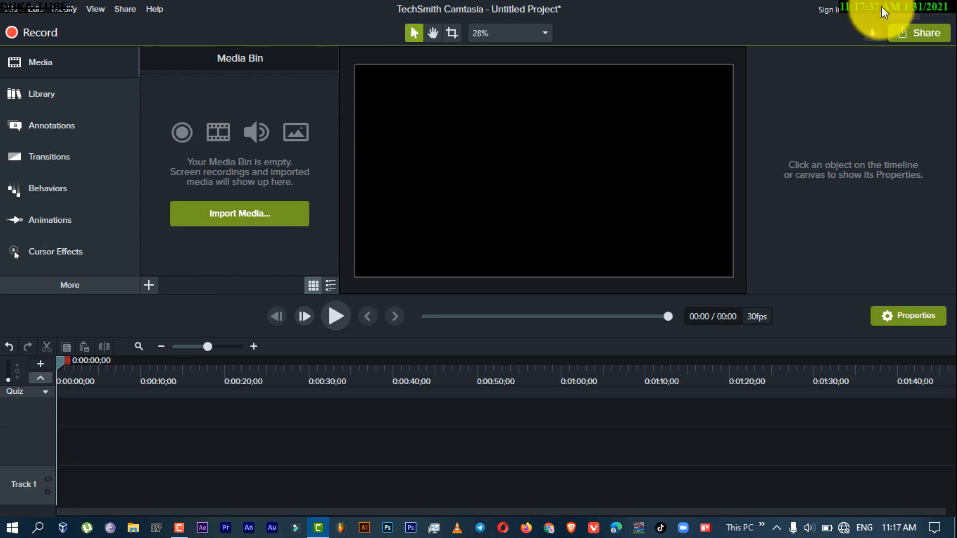
Start a media import and browse to the "city travl video" folder inside the desktop's FILE folder
left_click(250, 219)
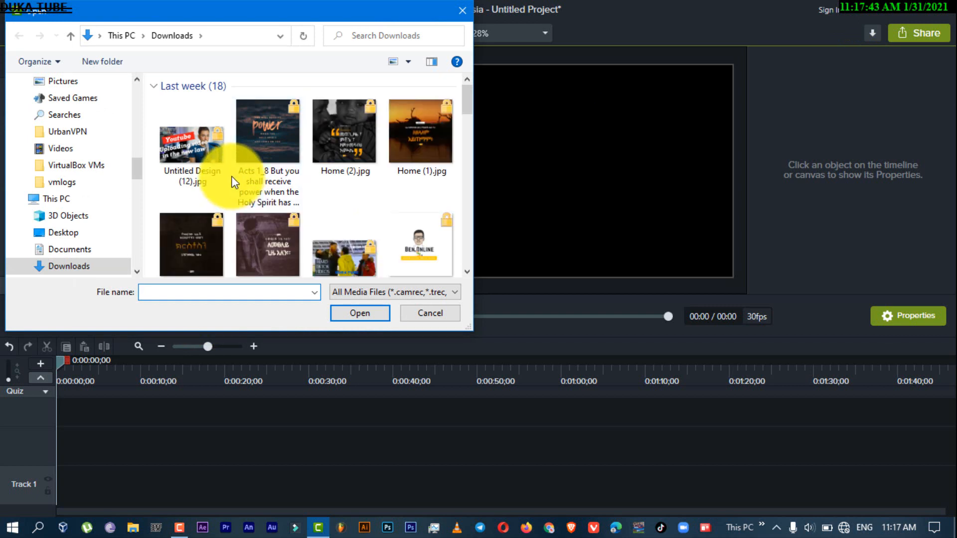
left_click(139, 96)
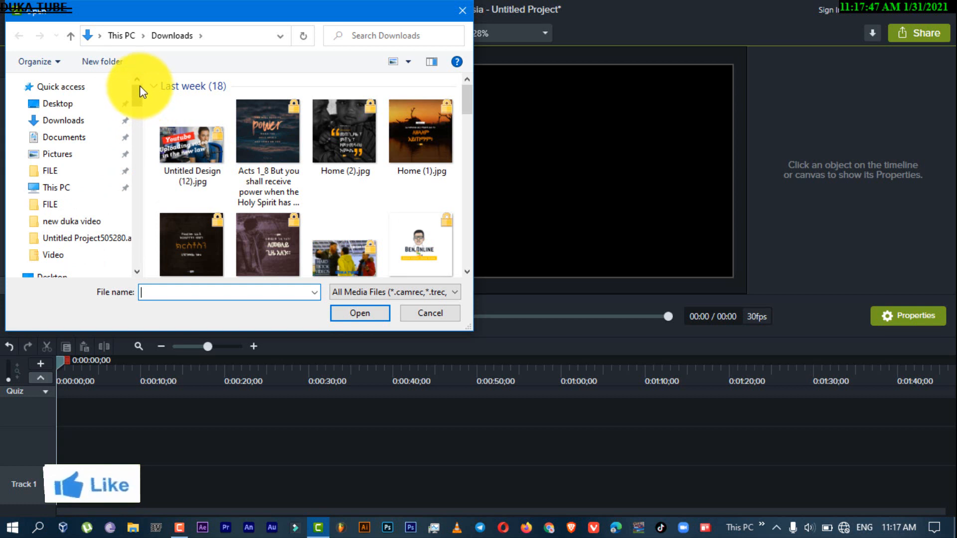
left_click(58, 105)
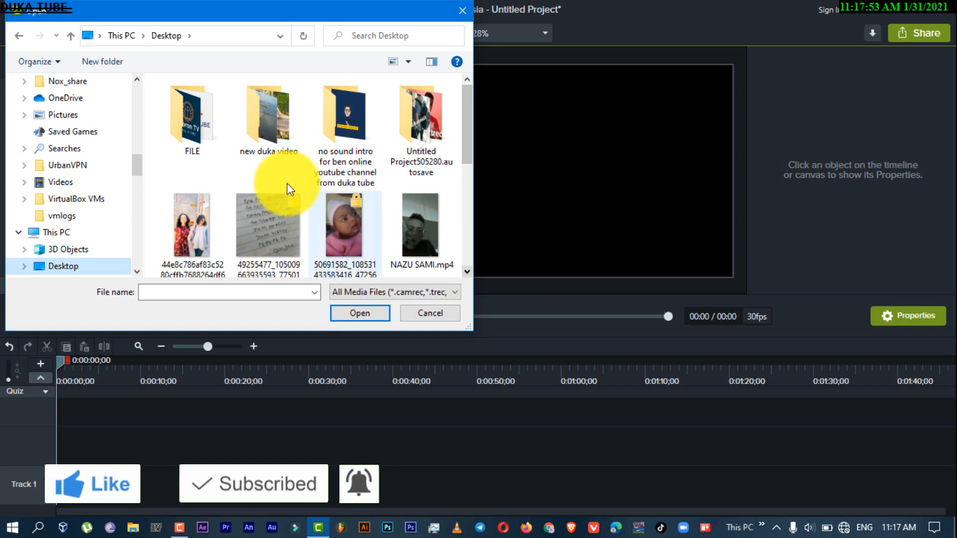
left_click(468, 271)
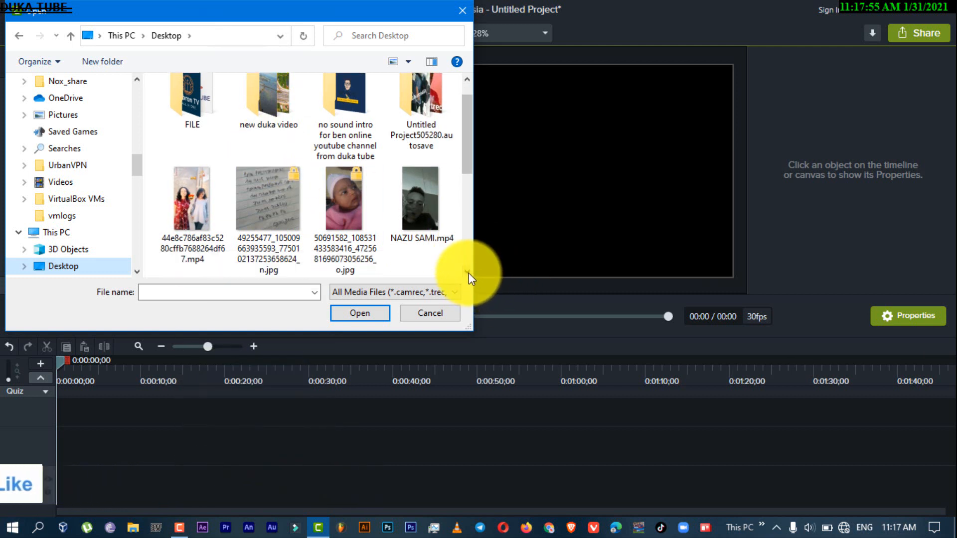
scroll(470, 154, "up", 1)
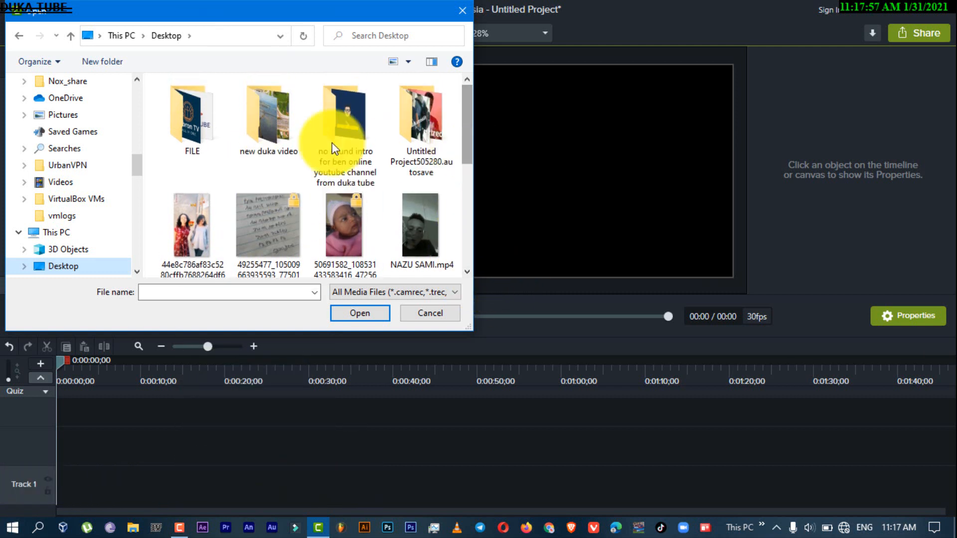
left_click(214, 134)
double_click(215, 134)
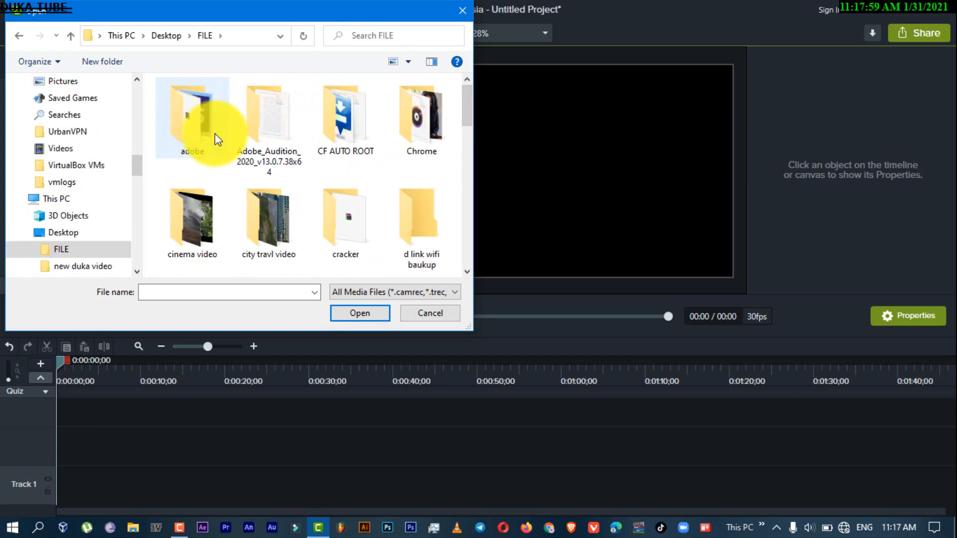
scroll(468, 271, "down", 3)
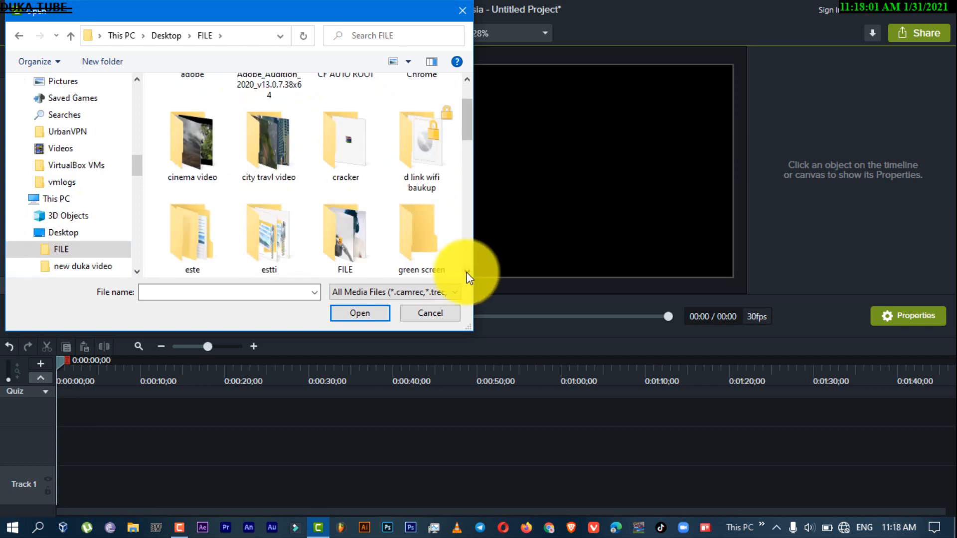
double_click(274, 156)
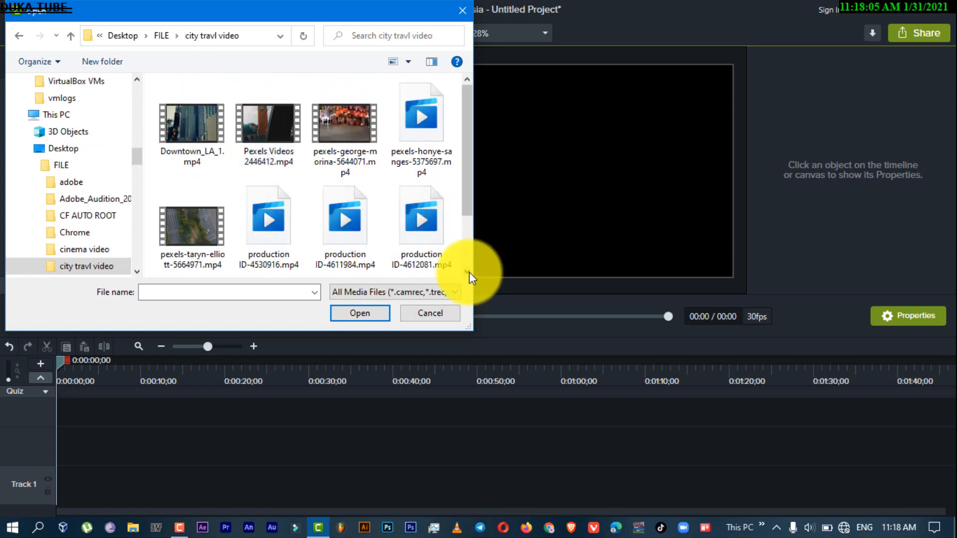
Import production ID-4611984.mp4, production ID-4612081.mp4 and production ID-4802884.mp4 together into the Media Bin
scroll(468, 271, "down", 2)
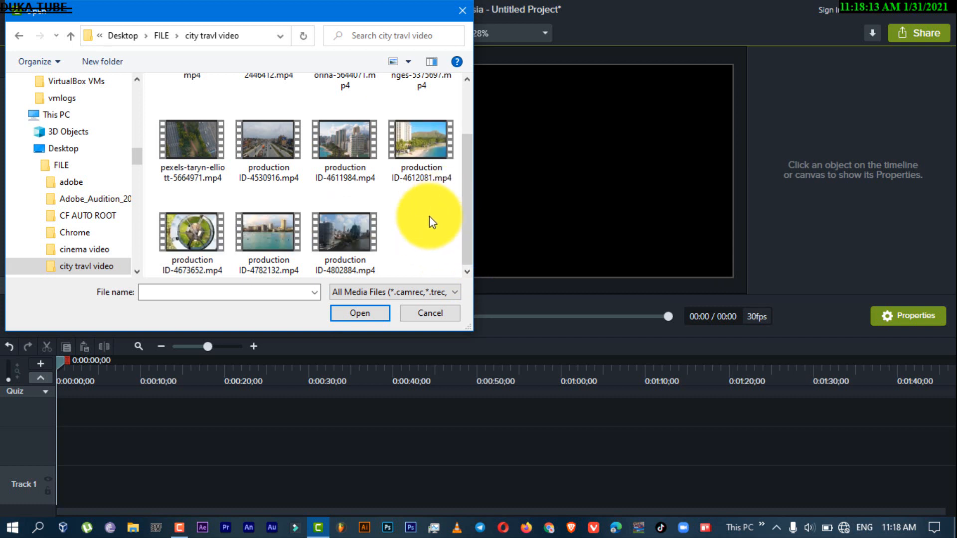
left_click(366, 153)
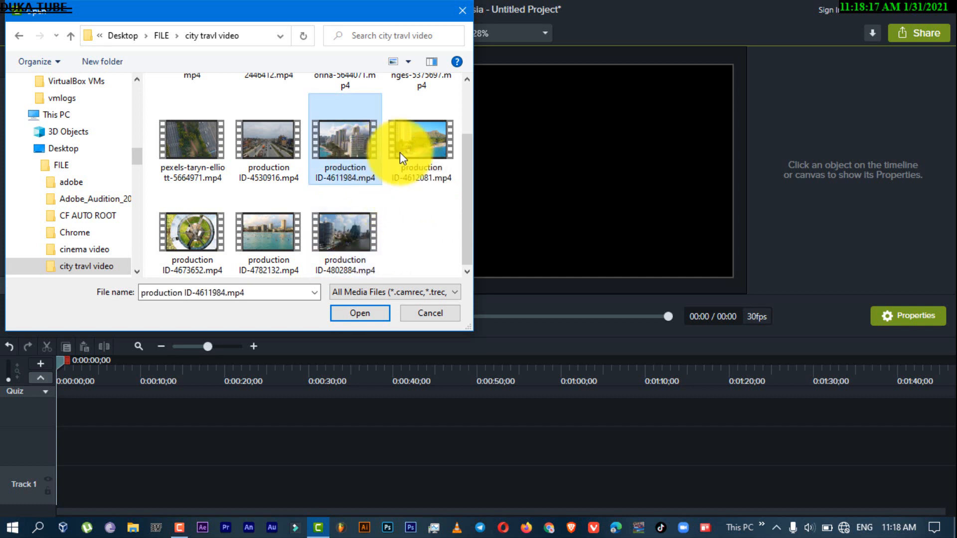
left_click(404, 152, "ctrl")
left_click(341, 269, "ctrl")
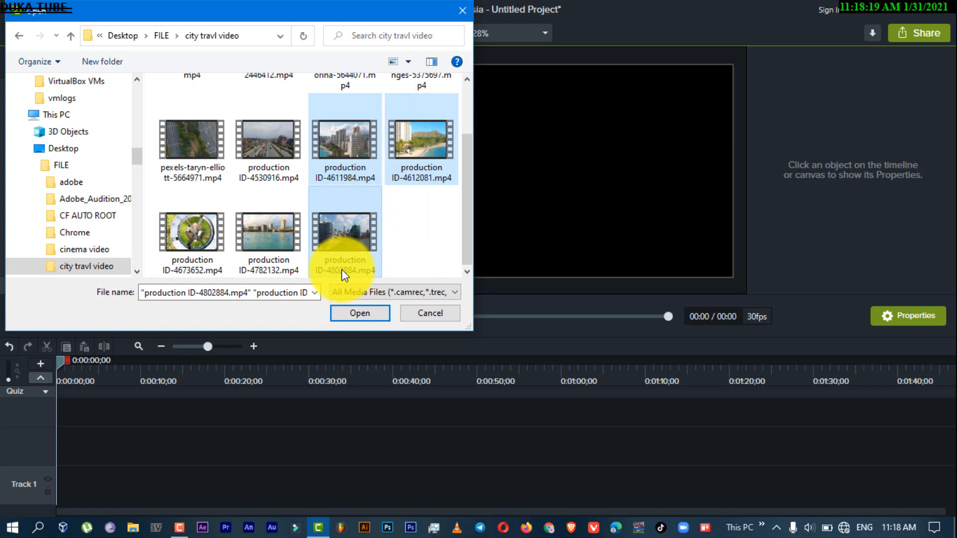
left_click(355, 314)
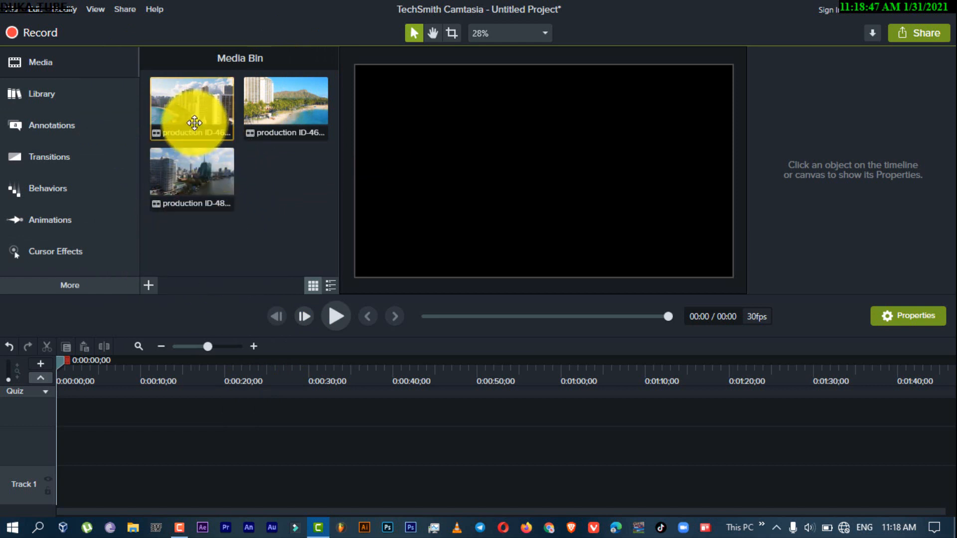
Place the production ID-4611984 clip at the start of Track 2 on the timeline
mouse_move(203, 195)
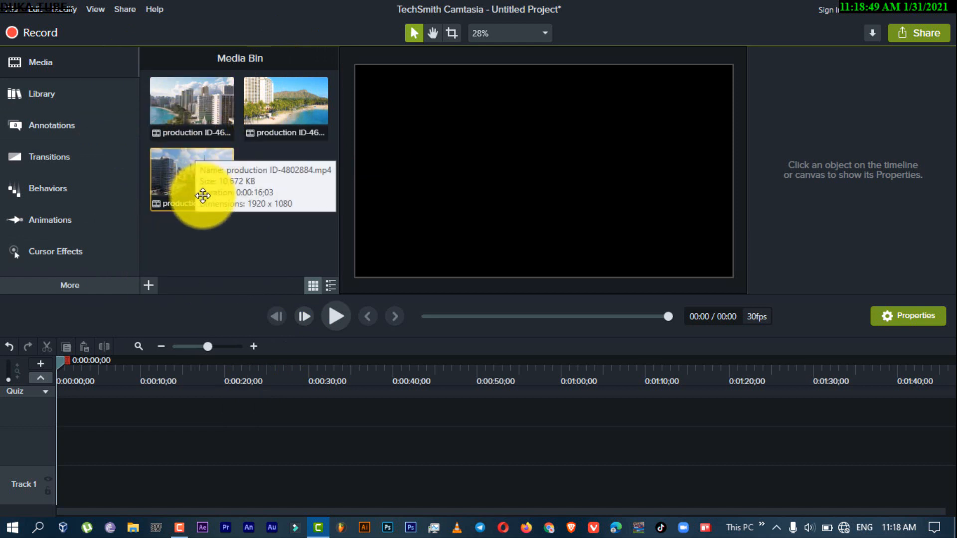
mouse_move(187, 95)
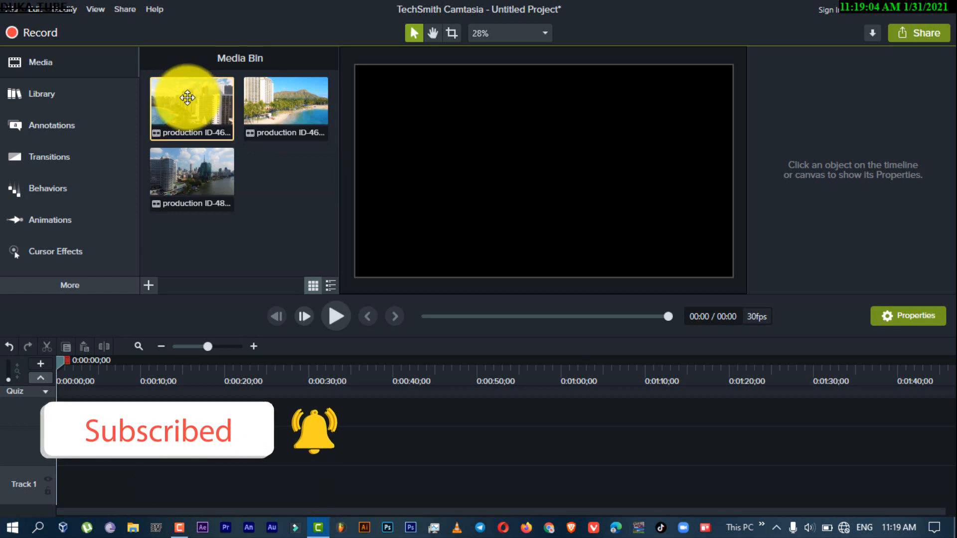
left_click_drag(185, 98, 34, 449)
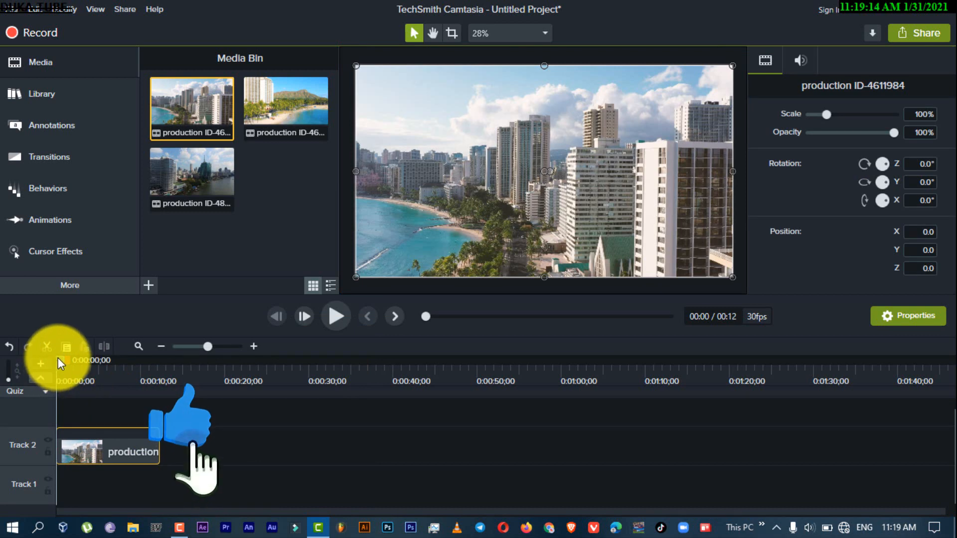
Preview the first seconds of the placed clip and return the playhead to the start of the timeline
left_click_drag(65, 359, 14, 373)
left_click(336, 311)
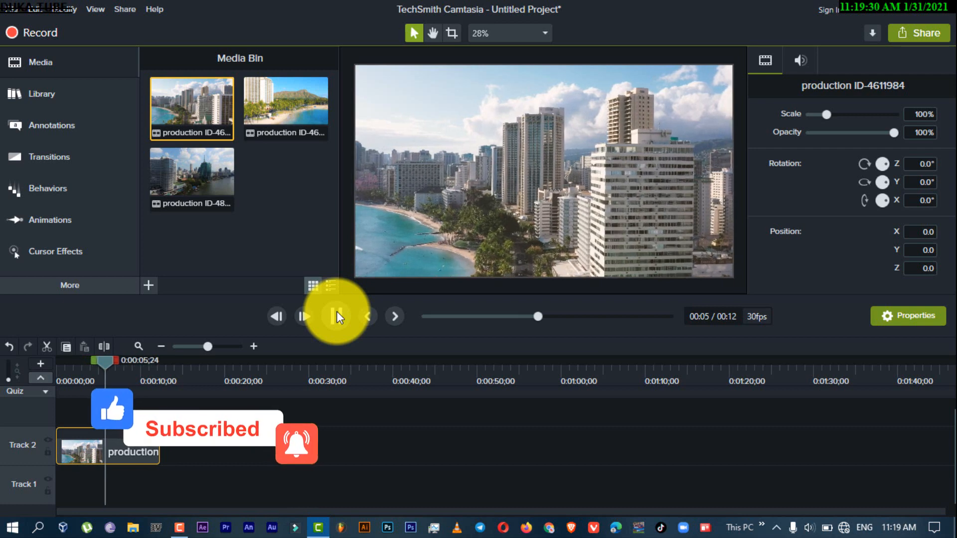
left_click(337, 316)
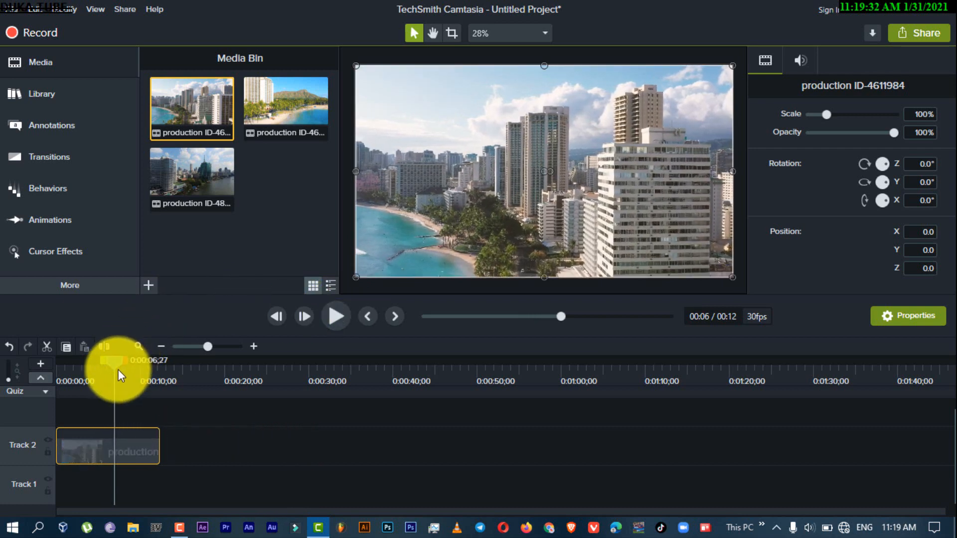
left_click_drag(101, 359, 10, 355)
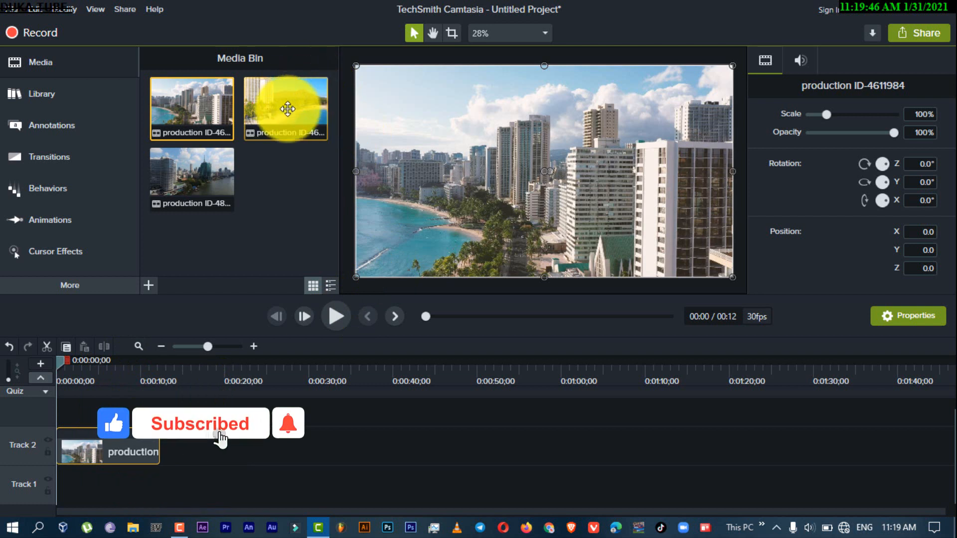
Place the production ID-4612081 clip on Track 2 directly after the first clip
left_click_drag(287, 108, 167, 448)
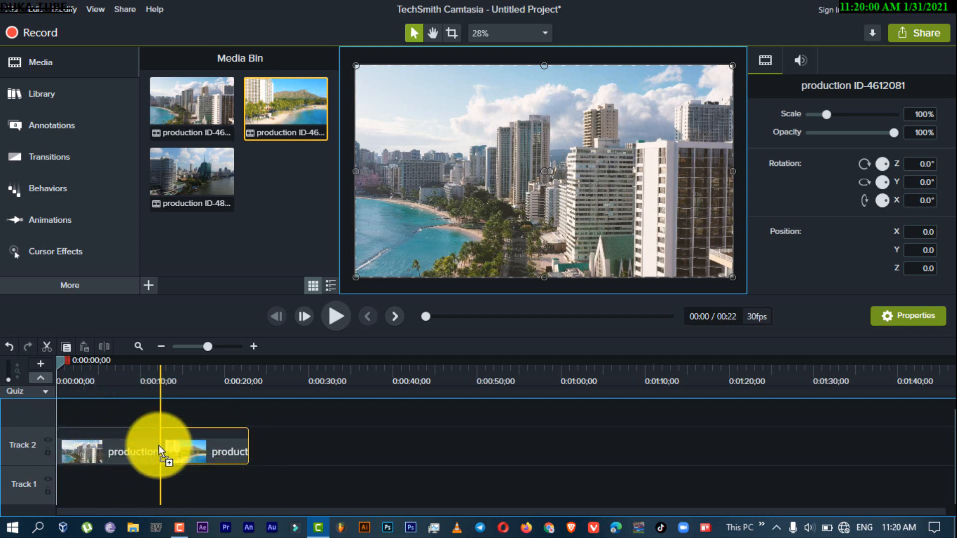
left_click_drag(158, 445, 158, 445)
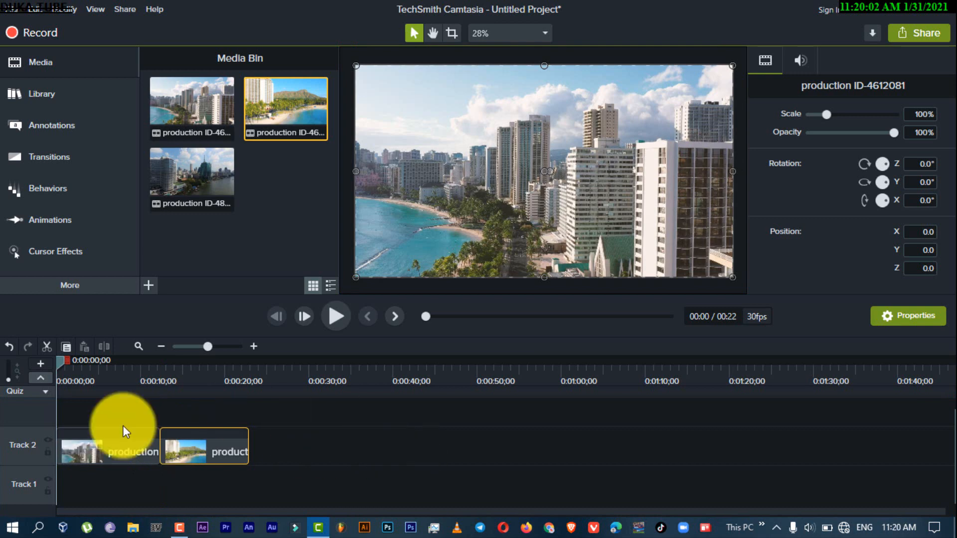
Preview the timeline across the cut between the first two clips and return the playhead to about 10 seconds
left_click(343, 316)
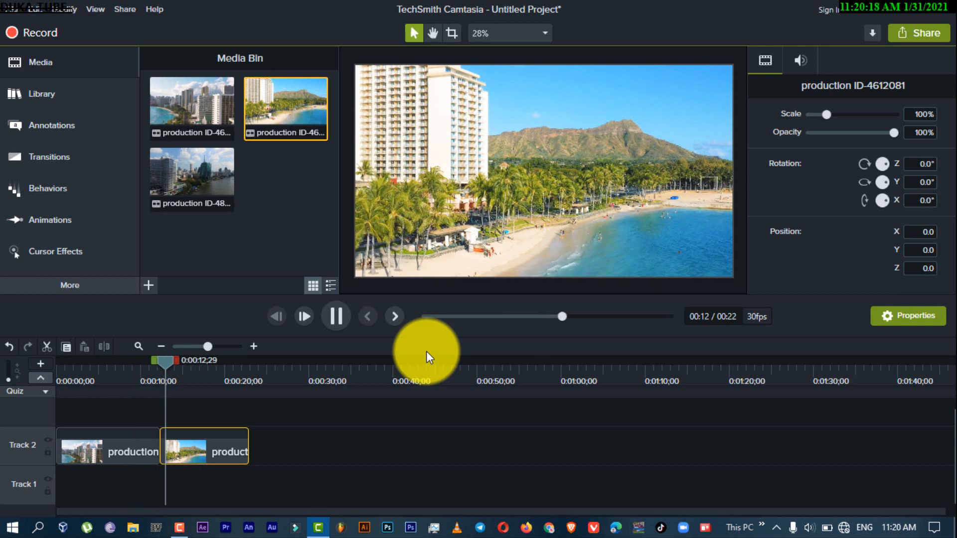
key("space")
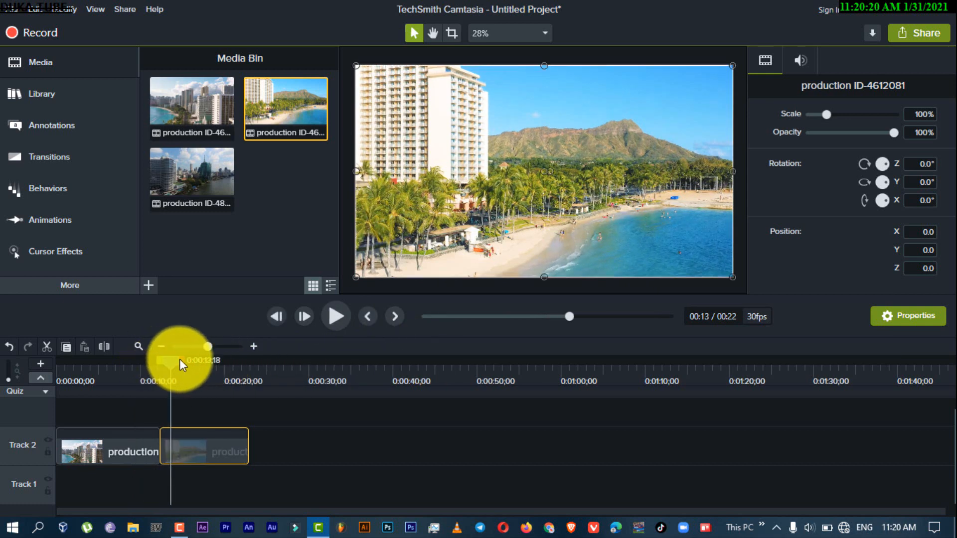
left_click_drag(179, 359, 142, 363)
Place the production ID-4802884 clip on Track 2 directly after the second clip and convert the entire project to 60 FPS
left_click(215, 233)
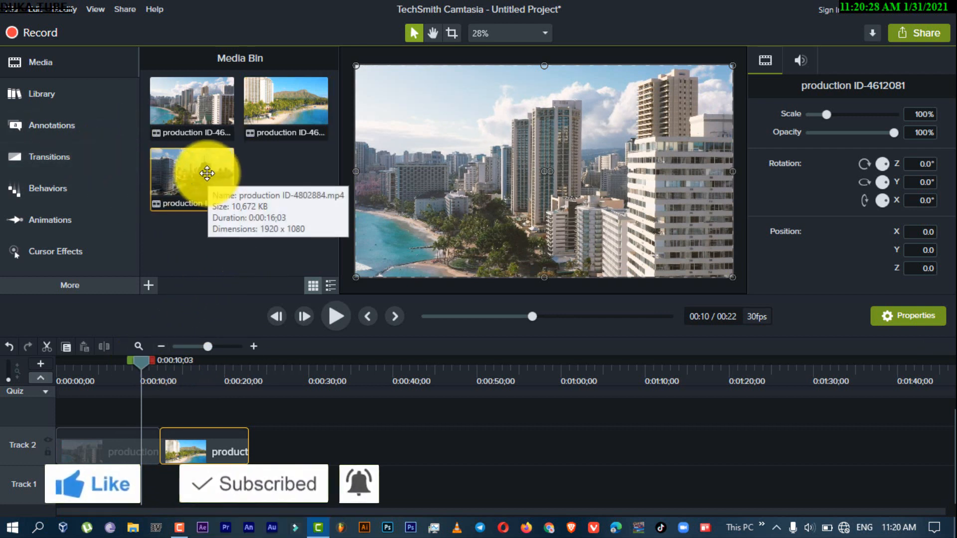
left_click_drag(192, 172, 263, 451)
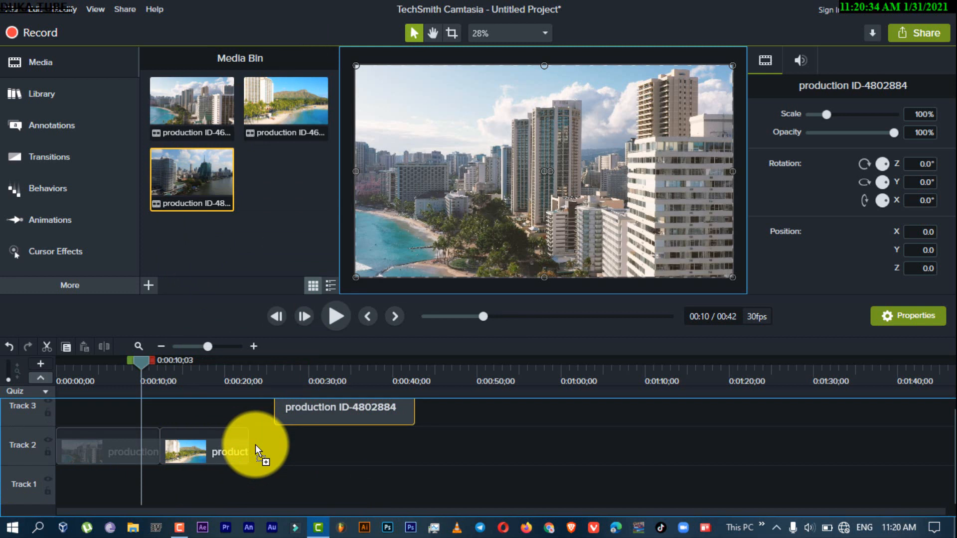
left_click_drag(253, 454, 251, 455)
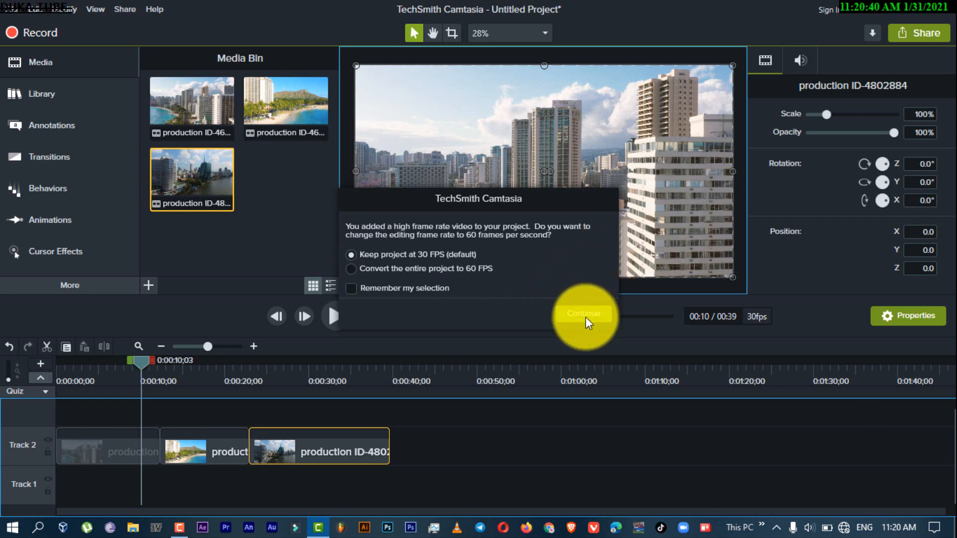
left_click(485, 273)
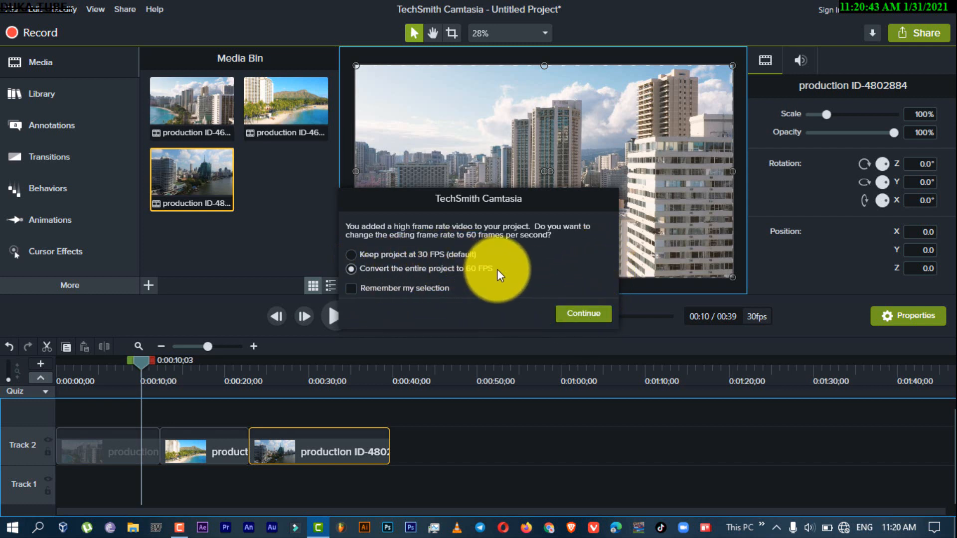
left_click(577, 315)
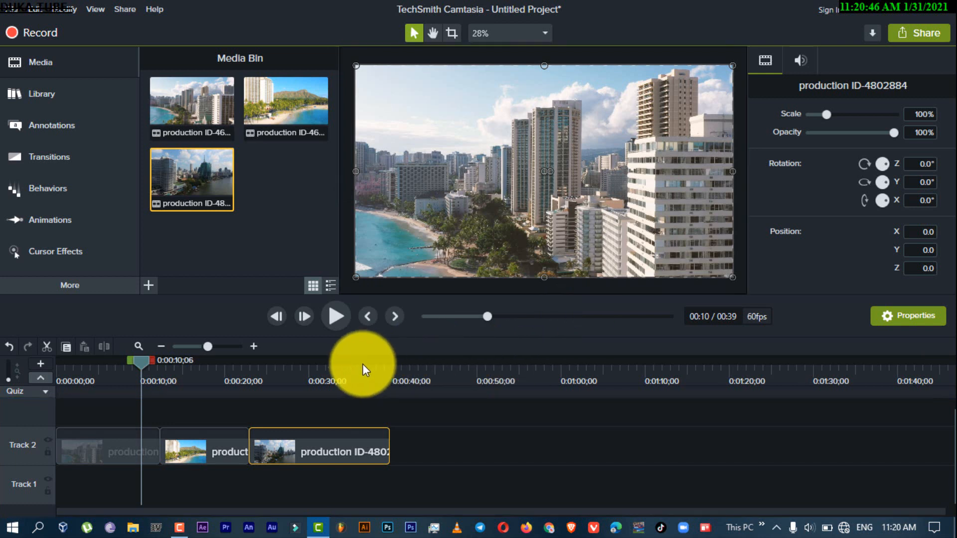
left_click(331, 366)
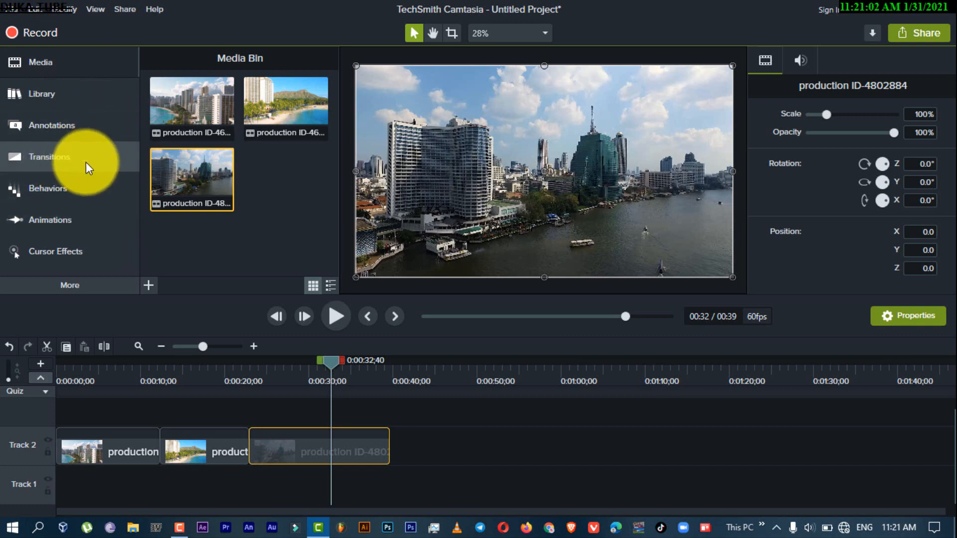
Apply the Fade through black transition from the Fades type to both ends of the production ID-4612081 clip on Track 2
left_click(57, 166)
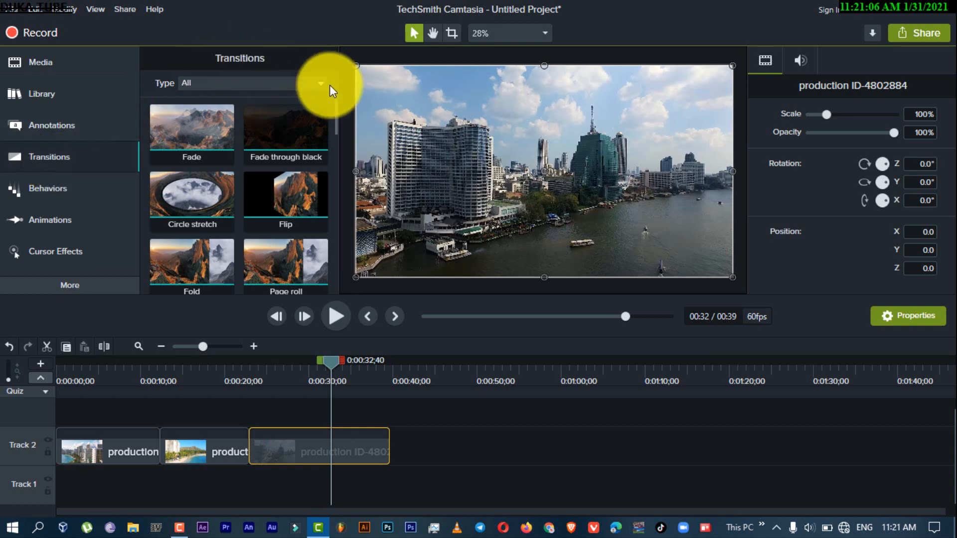
left_click_drag(334, 112, 336, 204)
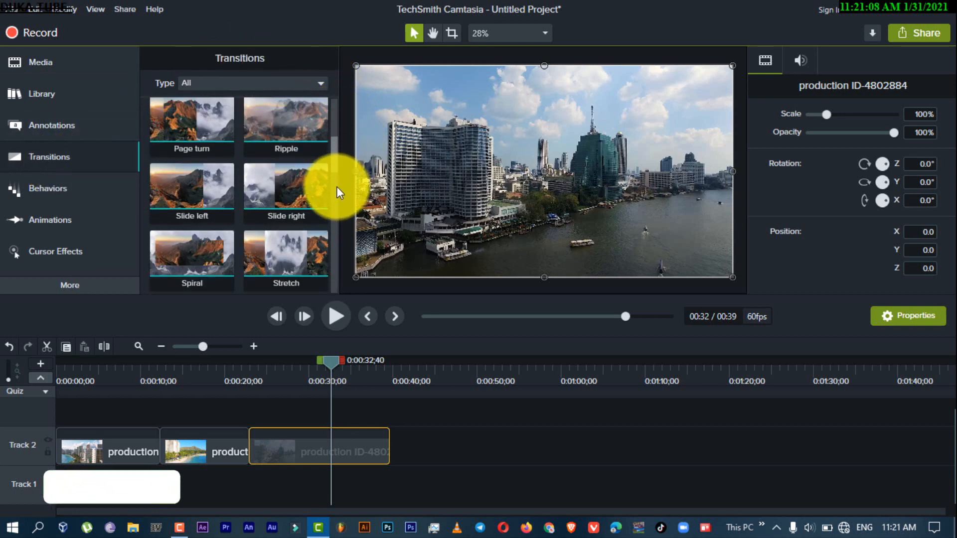
scroll(338, 129, "up", 5)
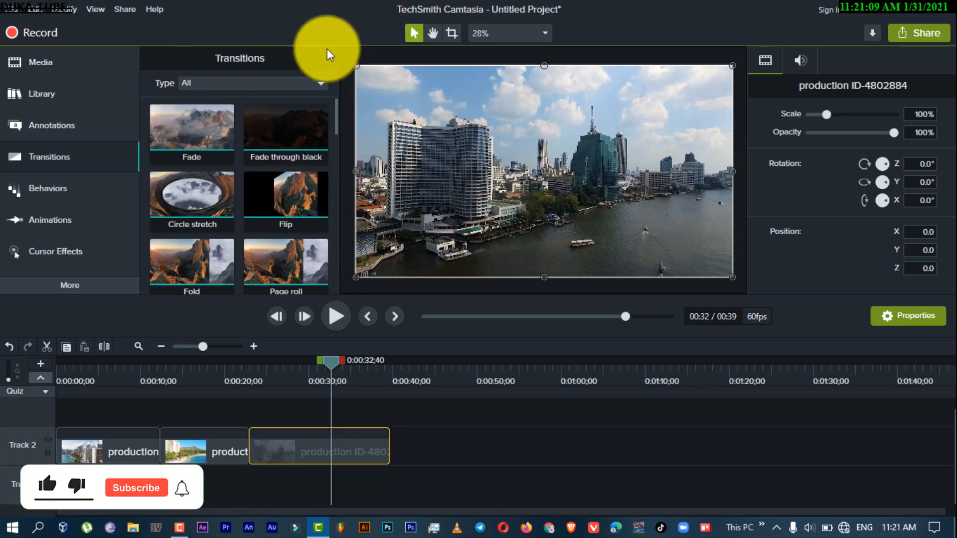
left_click(323, 83)
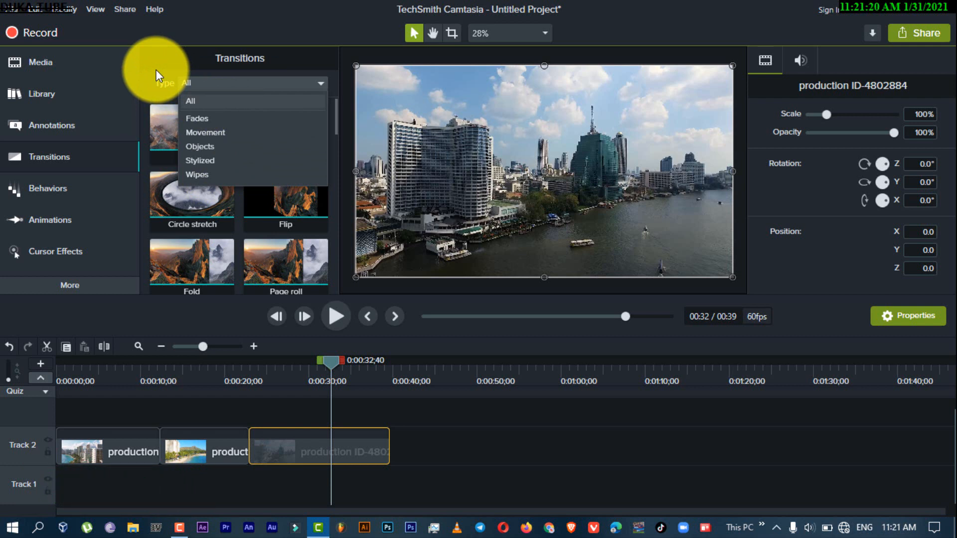
left_click(208, 117)
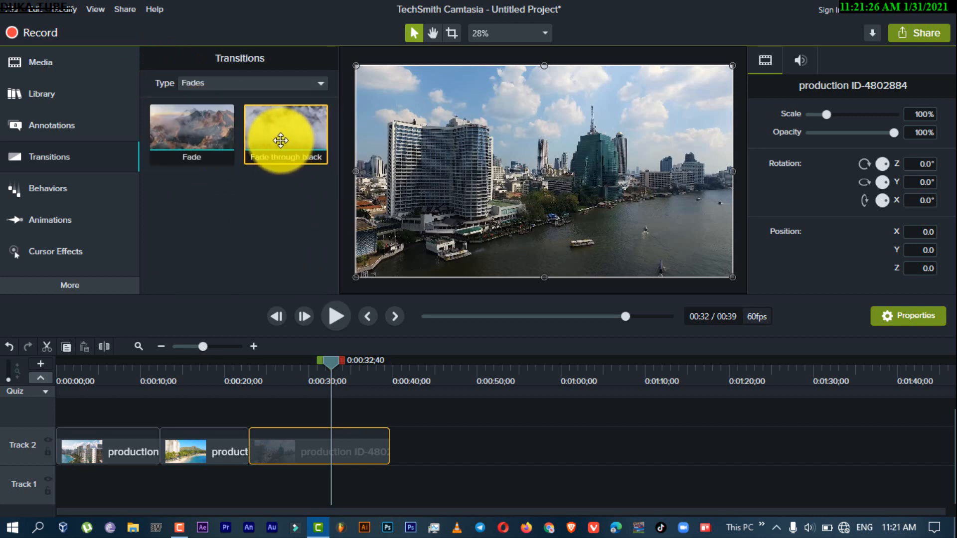
left_click_drag(279, 139, 164, 460)
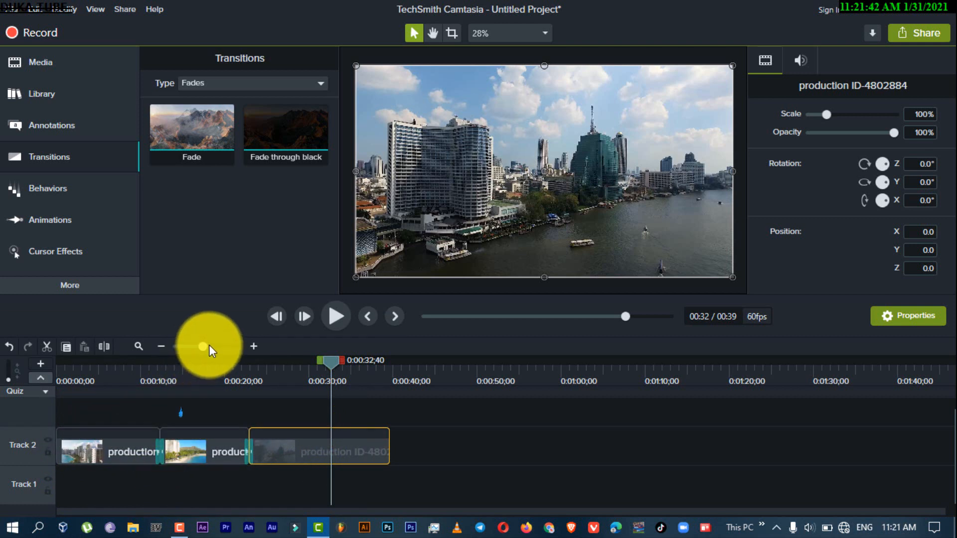
Delete the transition between the production ID-4612081 and production ID-4802884 clips and preview the plain cut
left_click_drag(208, 344, 222, 343)
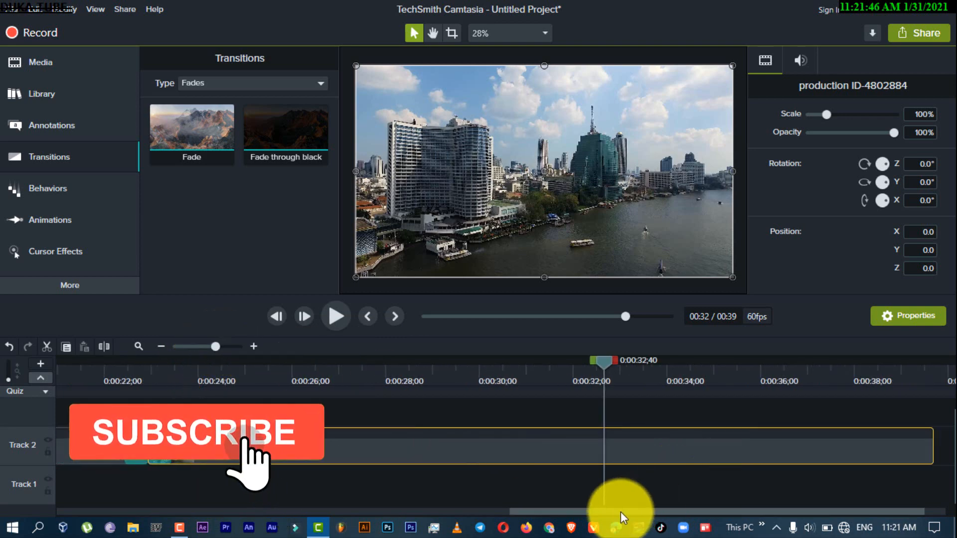
left_click_drag(621, 513, 551, 512)
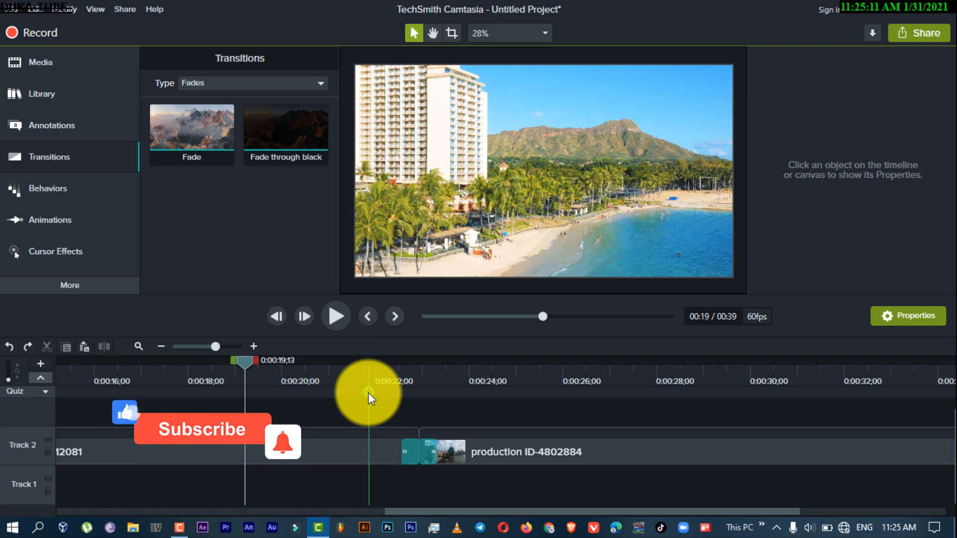
left_click(413, 456)
key("Delete")
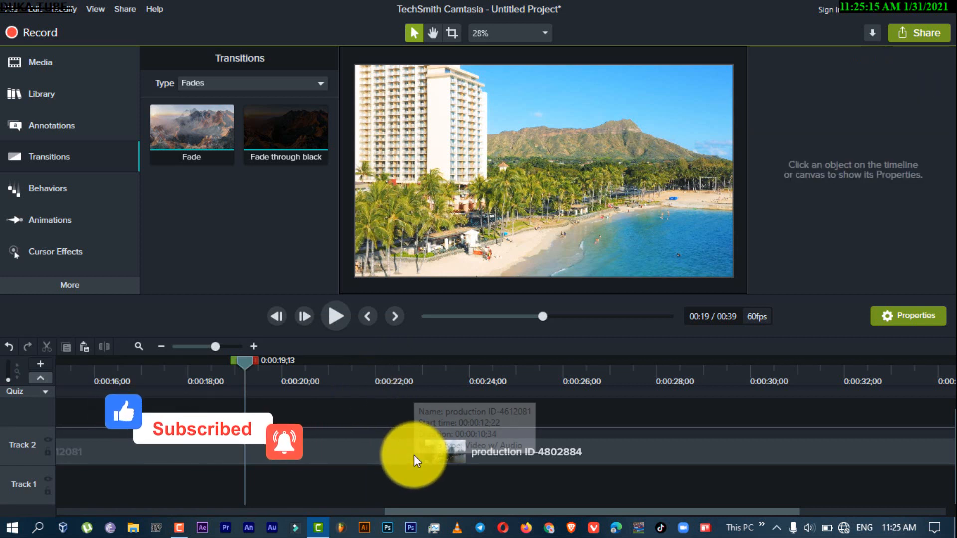
left_click(342, 308)
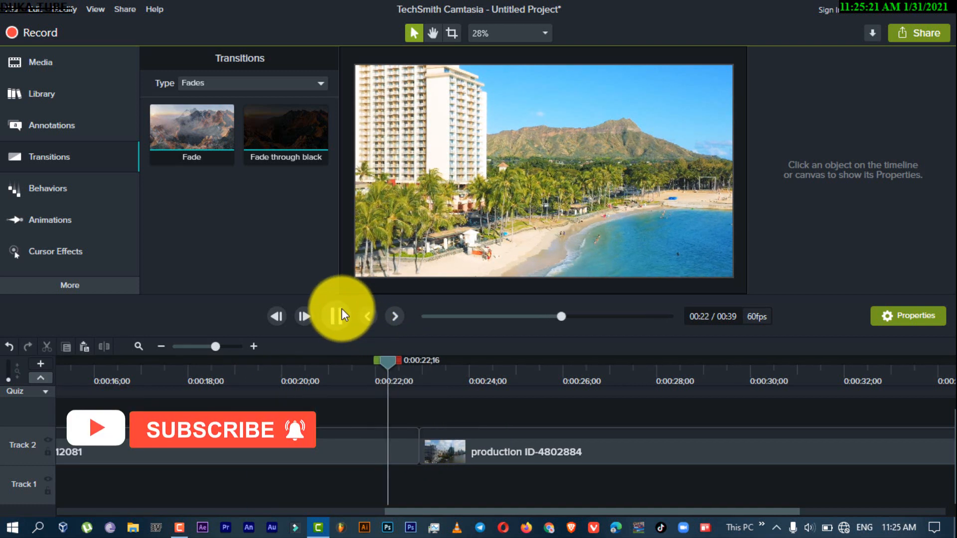
left_click(342, 308)
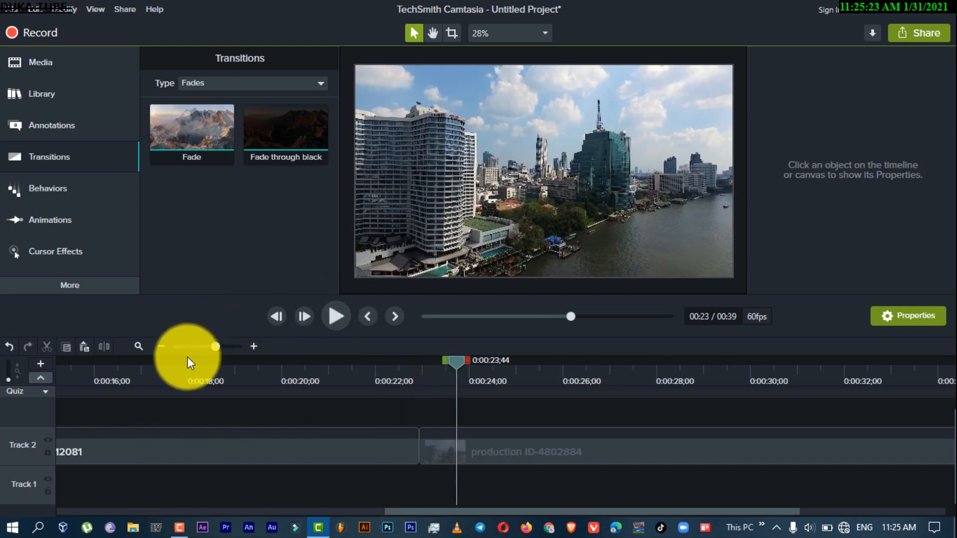
Apply the Fade through black transition at the cut between the production ID-4612081 and production ID-4802884 clips
left_click(373, 363)
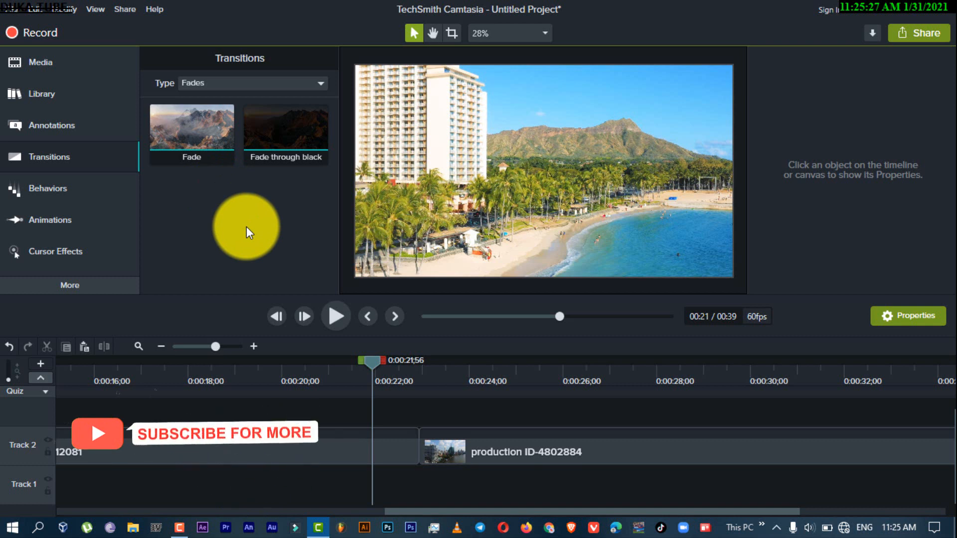
left_click(293, 139)
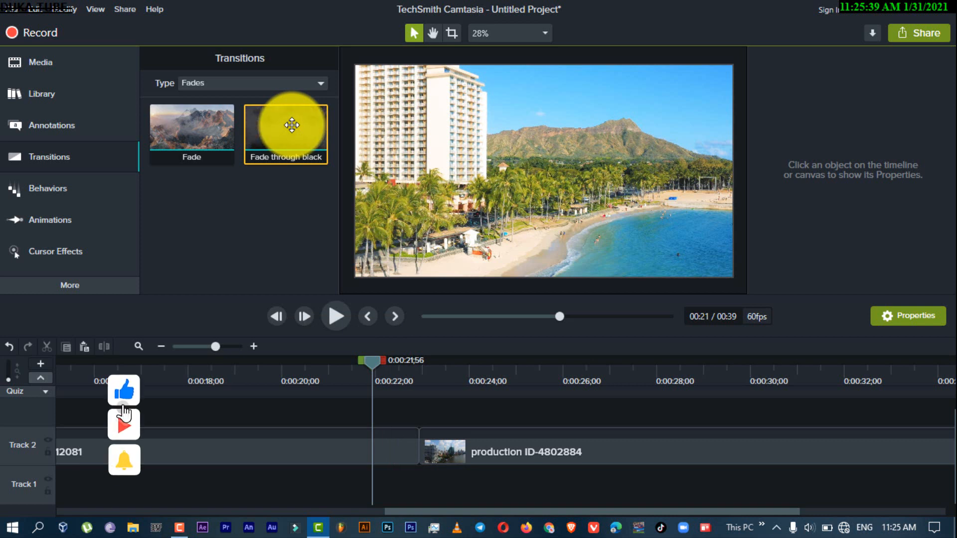
left_click_drag(292, 125, 421, 442)
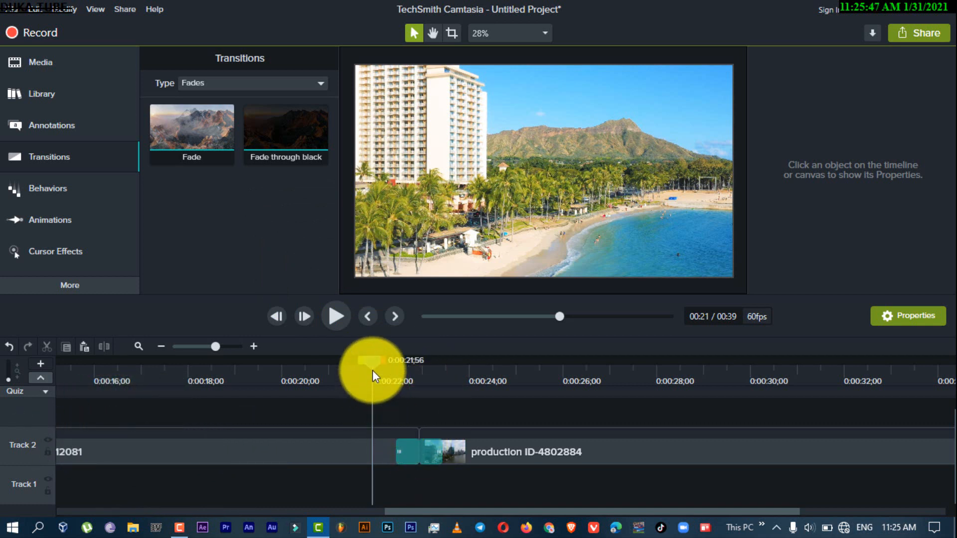
Preview the Fade through black transition between the second and third clips and return the playhead to the transition's first half
left_click_drag(373, 366, 357, 346)
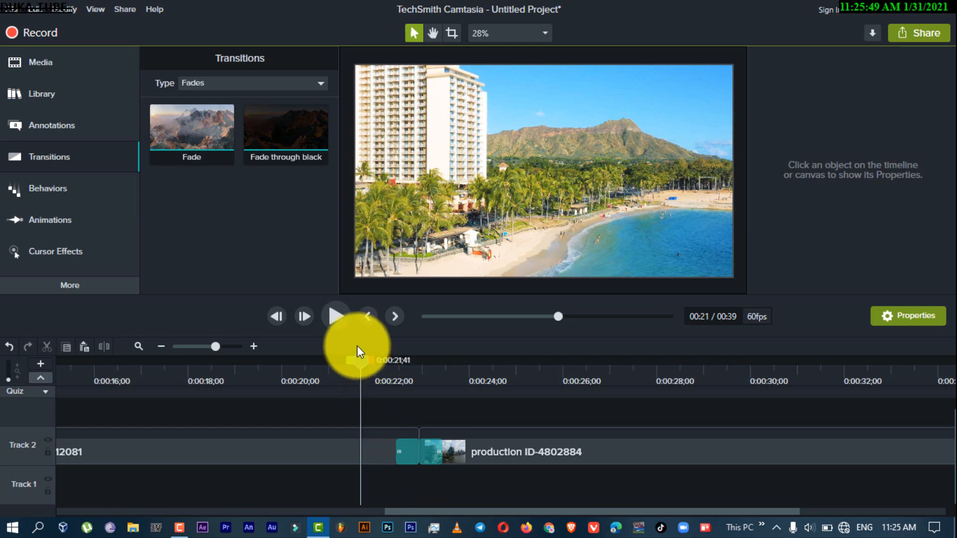
left_click(335, 316)
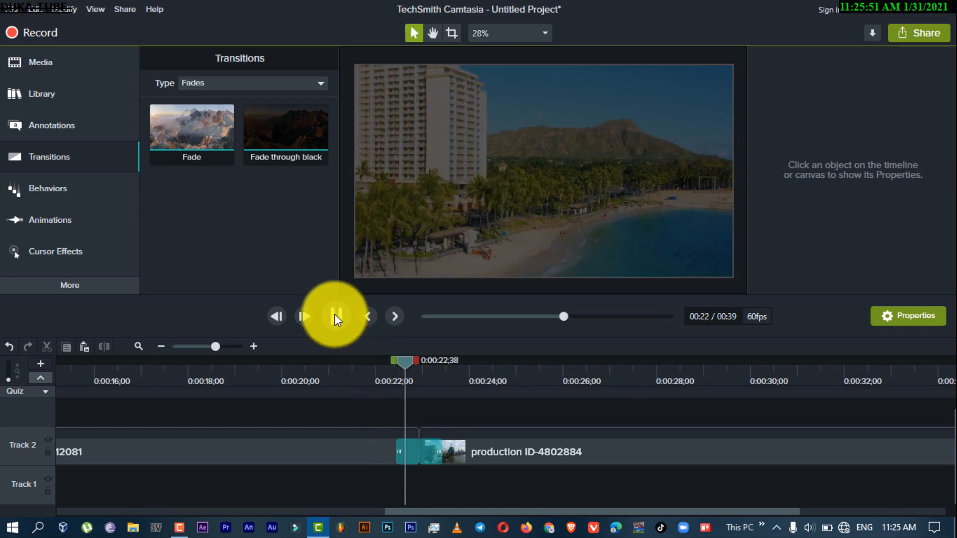
left_click(335, 315)
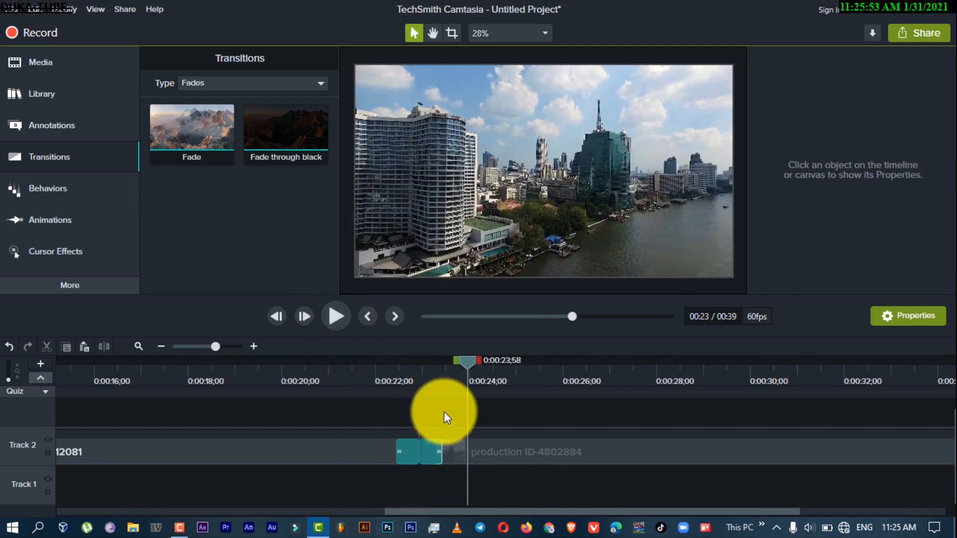
left_click_drag(472, 360, 412, 370)
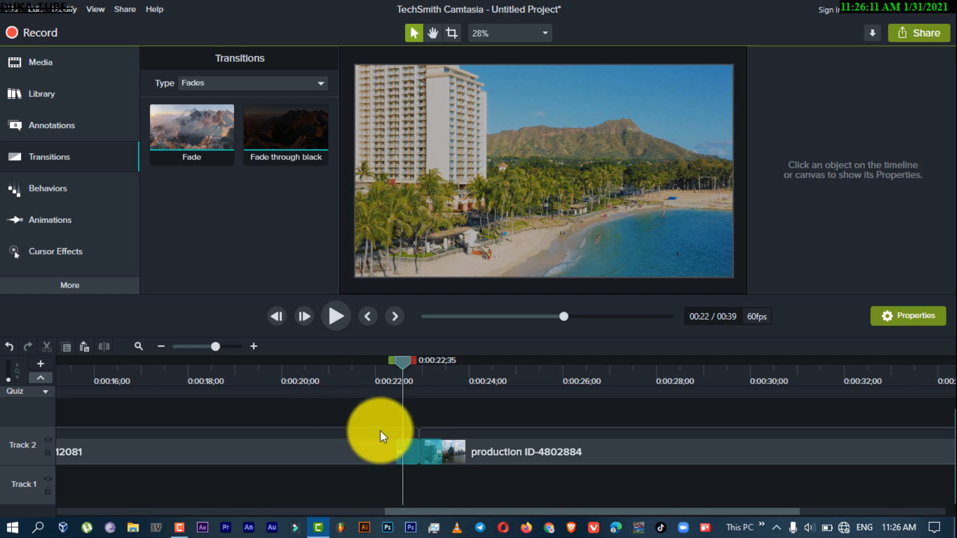
Lengthen the Fade through black transition between the second and third clips to about 3.5 seconds and preview it
left_click(432, 455)
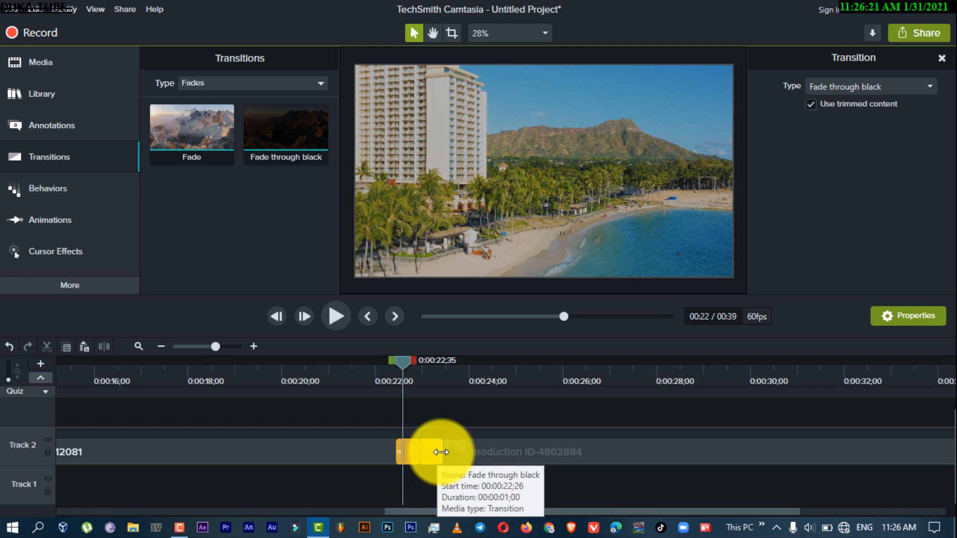
left_click_drag(441, 452, 498, 449)
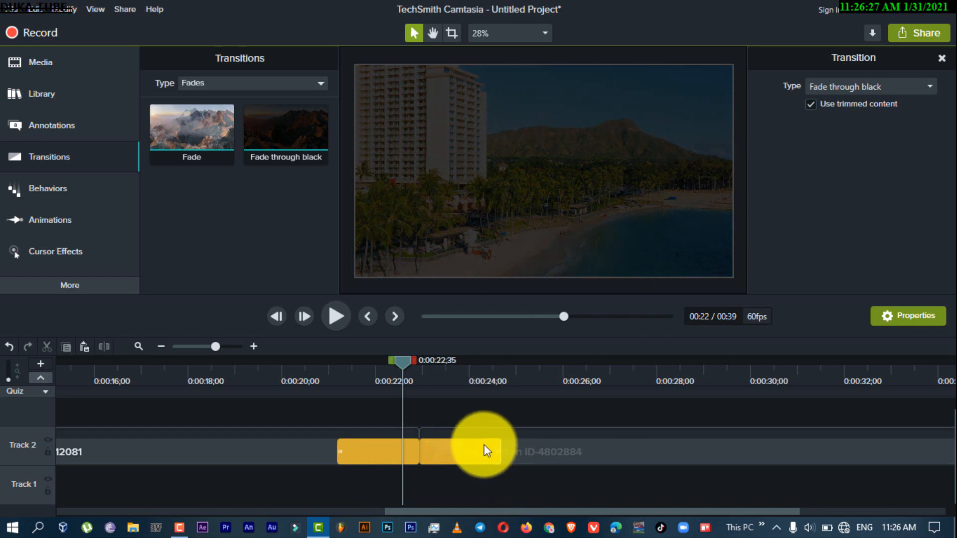
left_click(315, 360)
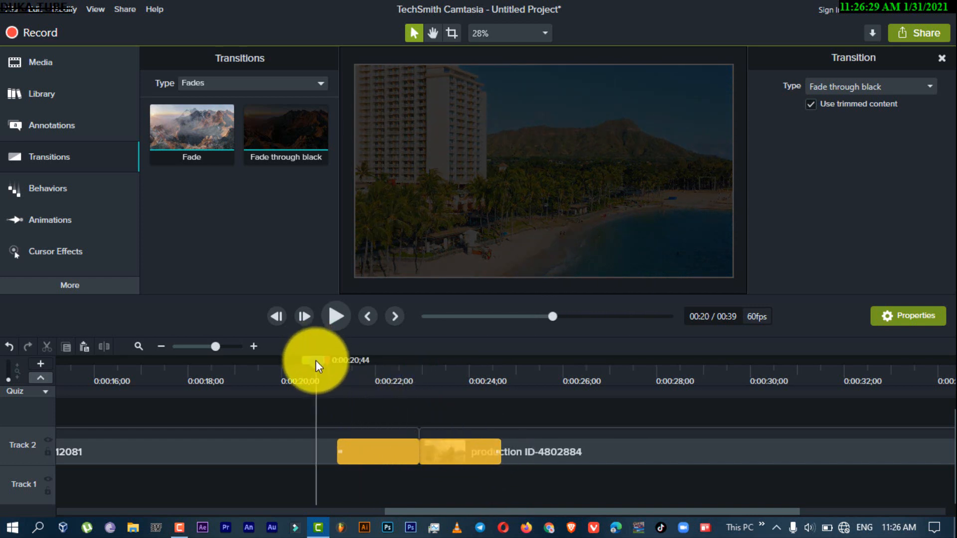
left_click(336, 316)
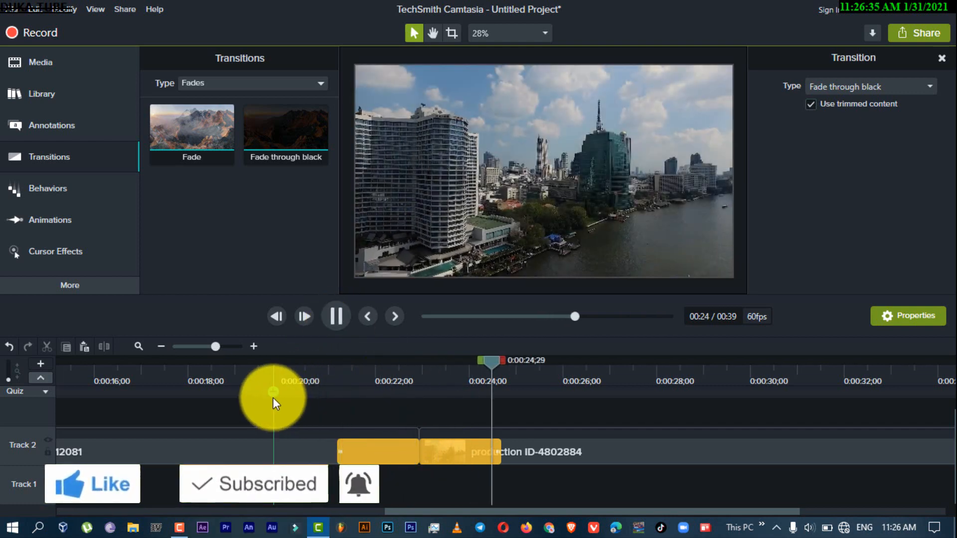
key("space")
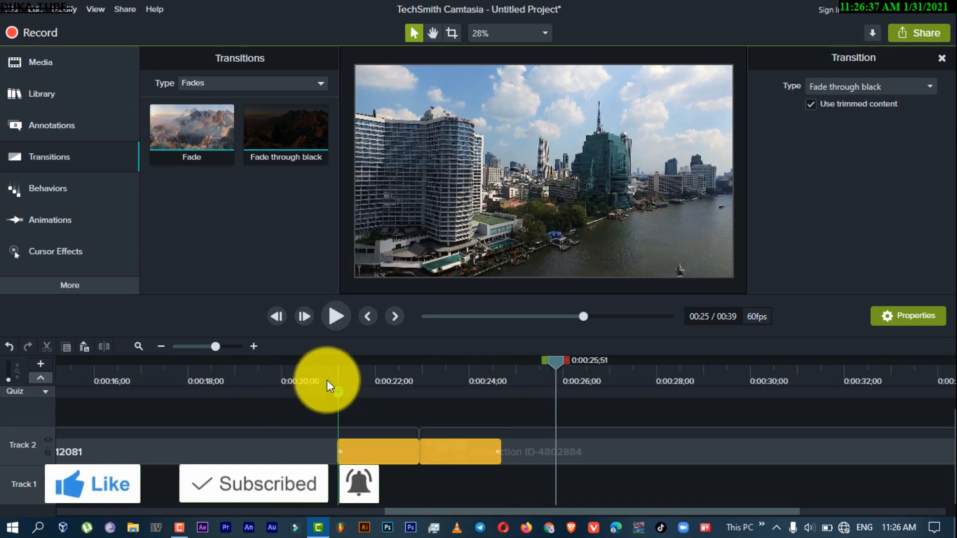
left_click(292, 363)
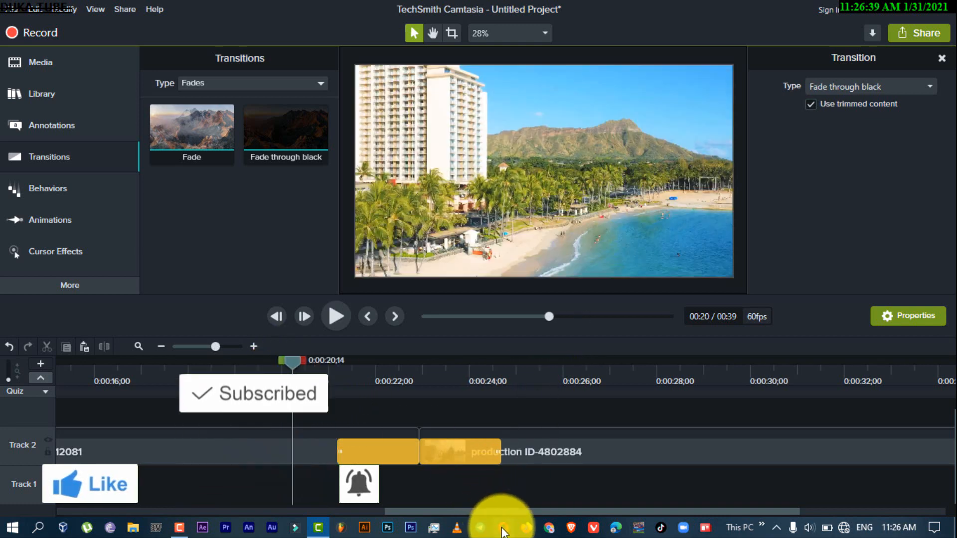
Delete the transition between the first clip and the production ID-4612081 clip on Track 2
left_click_drag(489, 509, 278, 488)
left_click(348, 460)
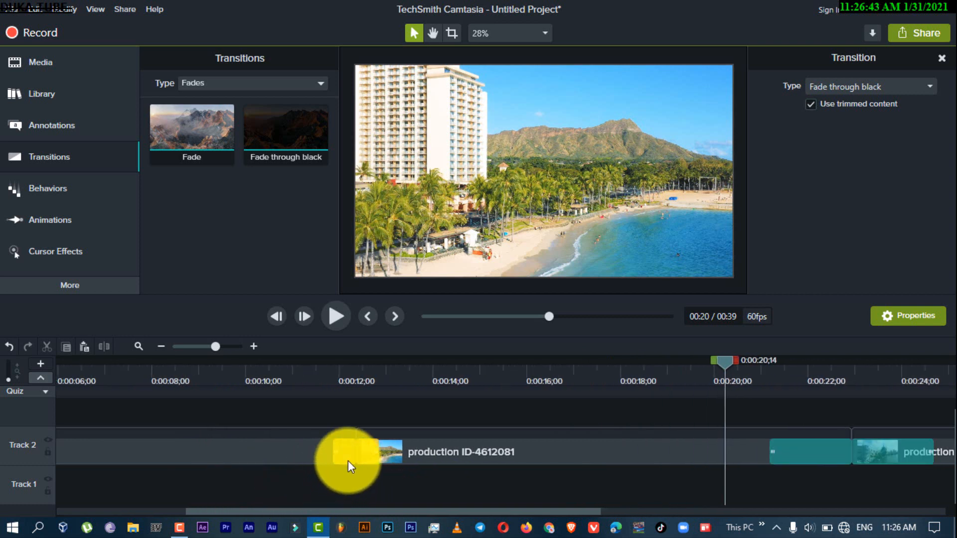
key("Delete")
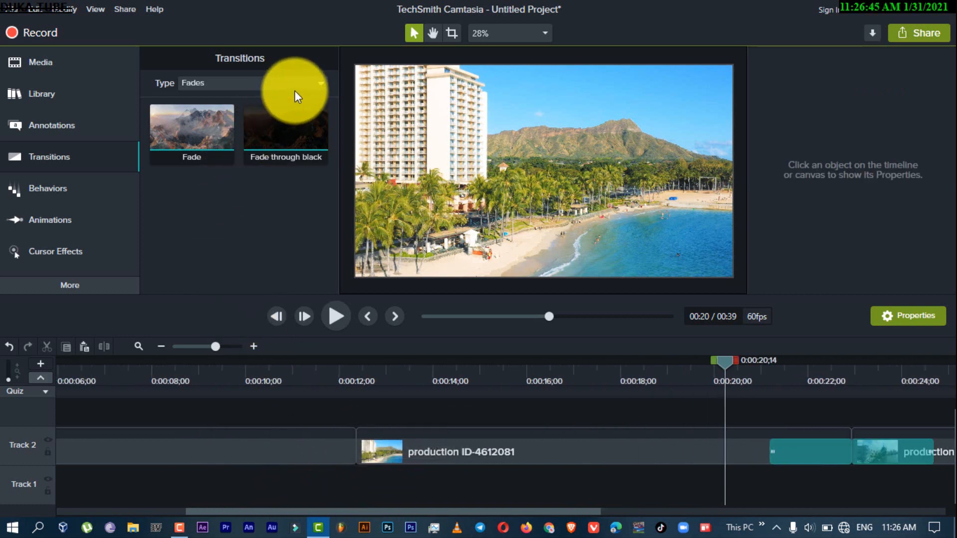
Apply the Whip spin transition at the cut between the production ID-4611984 and production ID-4612081 clips and set its length to about 2 seconds
left_click(317, 84)
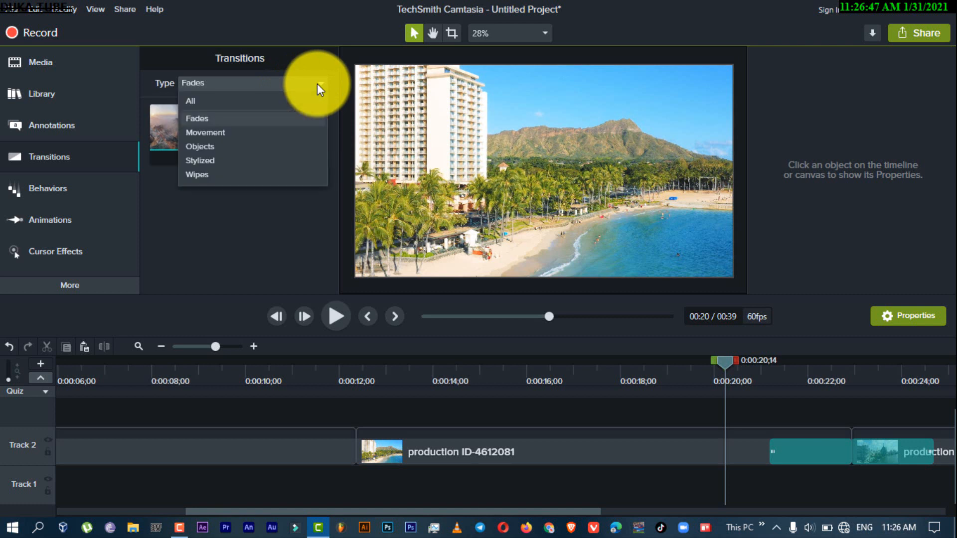
left_click(259, 135)
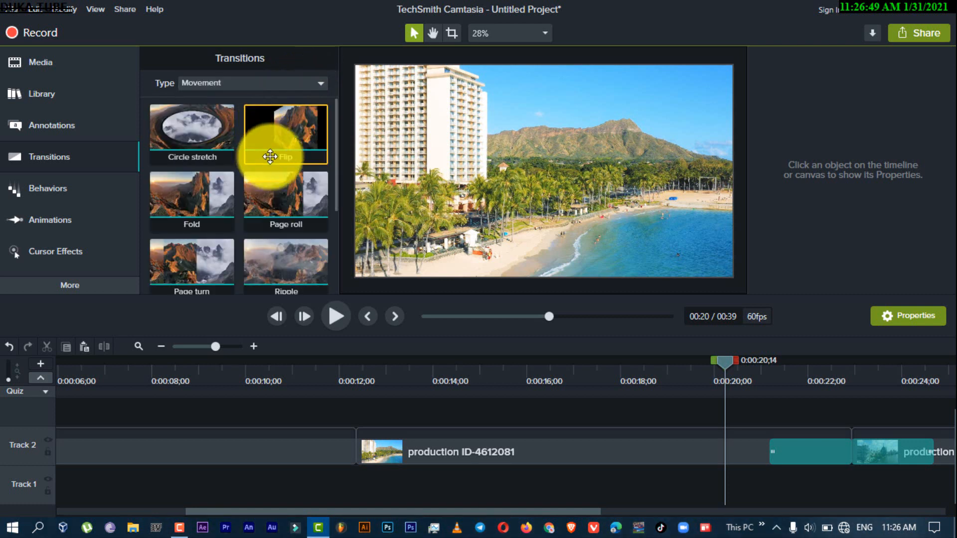
left_click_drag(335, 132, 313, 96)
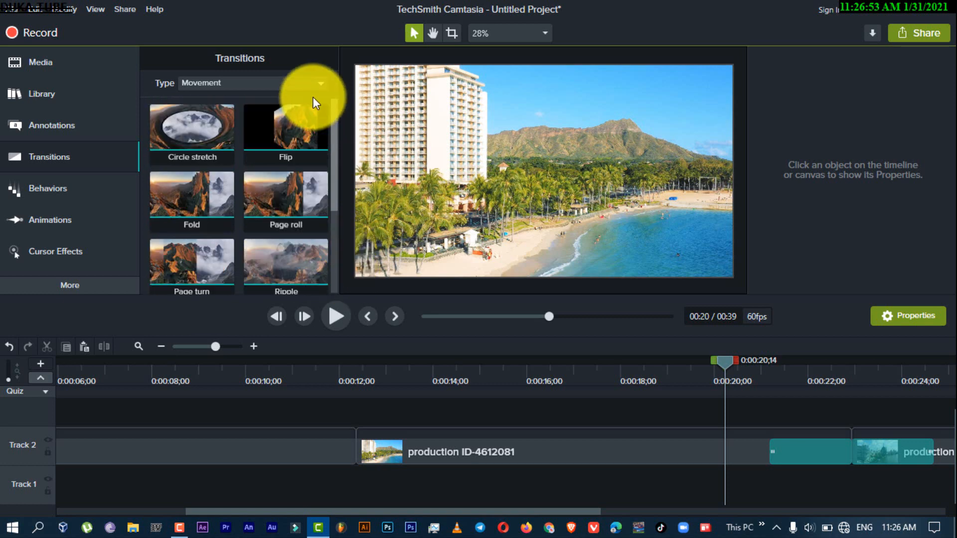
left_click(252, 79)
left_click(242, 100)
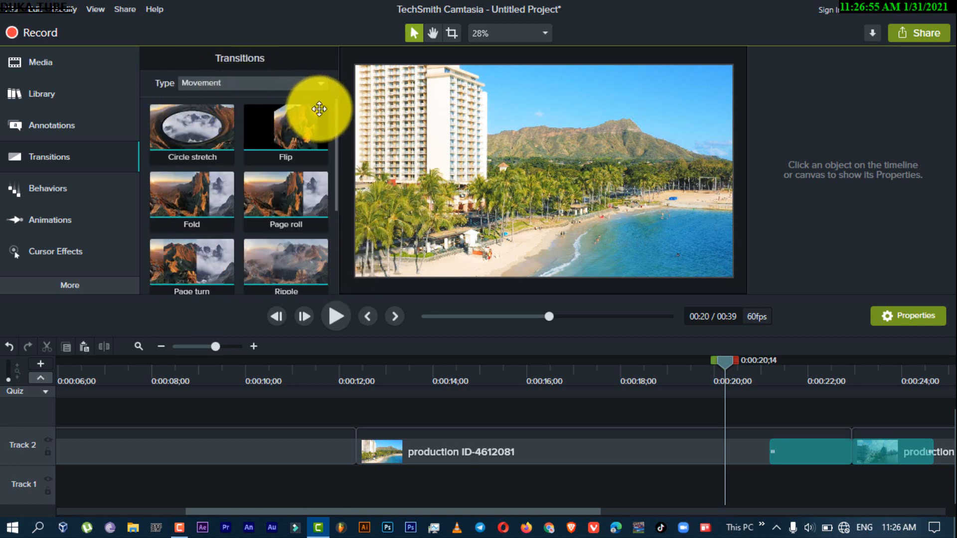
left_click_drag(334, 116, 338, 181)
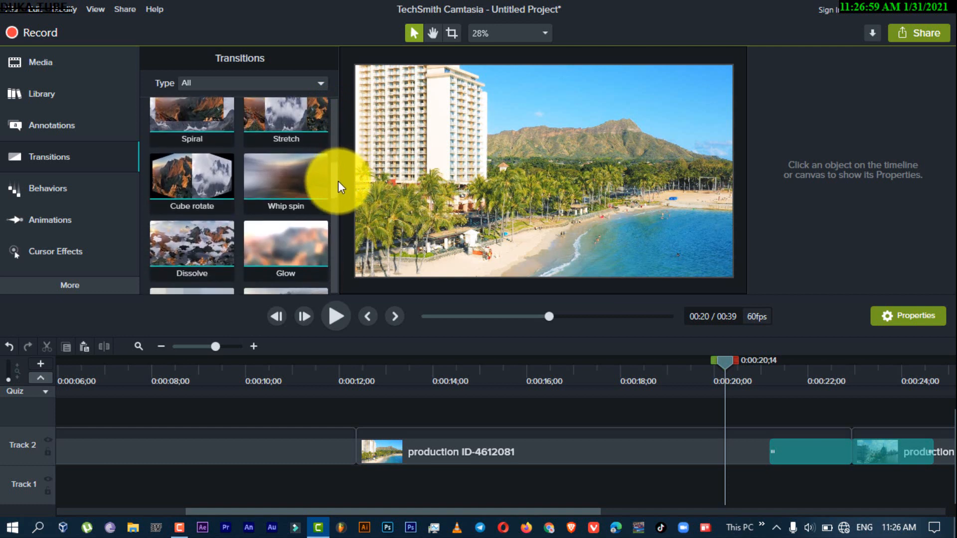
left_click_drag(266, 169, 329, 451)
left_click(331, 453)
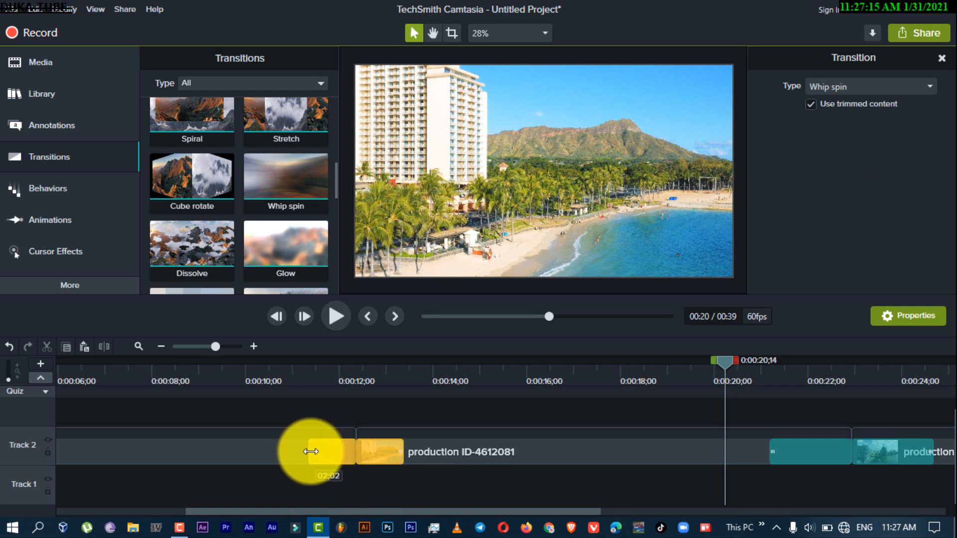
left_click_drag(307, 451, 306, 452)
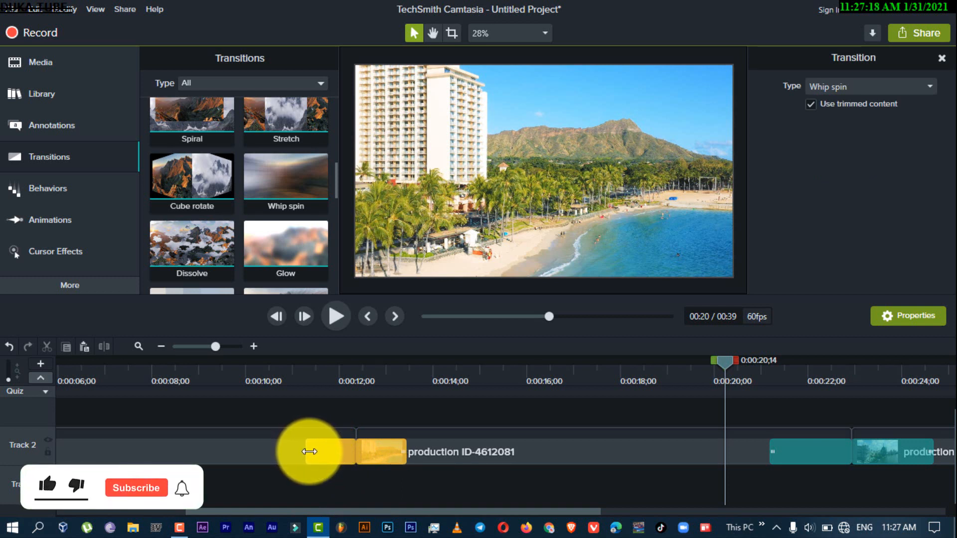
Preview the Whip spin transition twice from about 10 seconds and return the playhead to 0:00:09;48
left_click(277, 360)
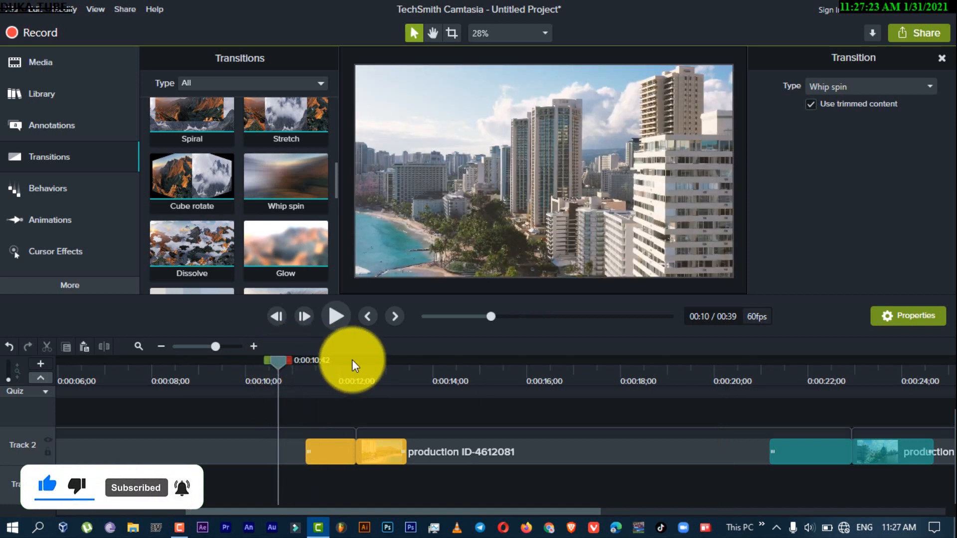
left_click(332, 321)
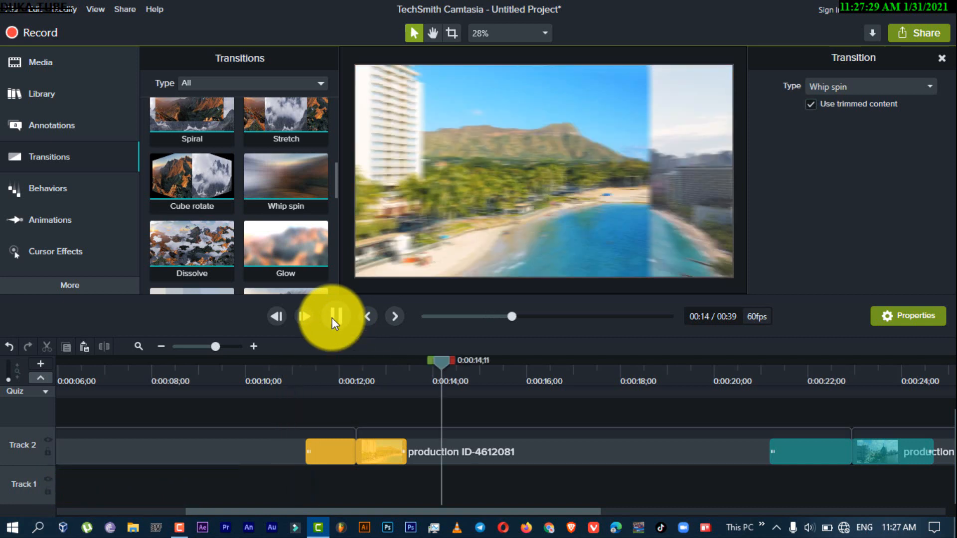
left_click(332, 317)
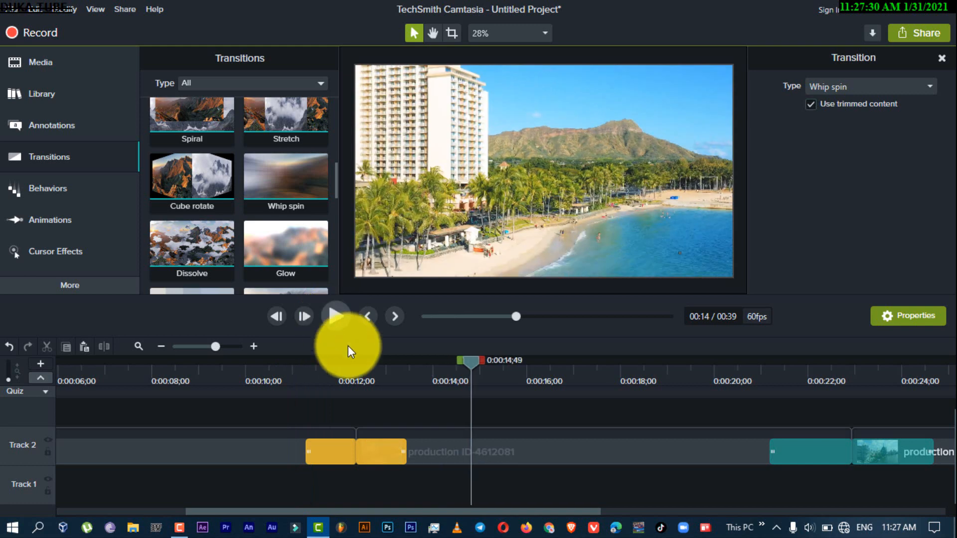
left_click(271, 369)
left_click(328, 323)
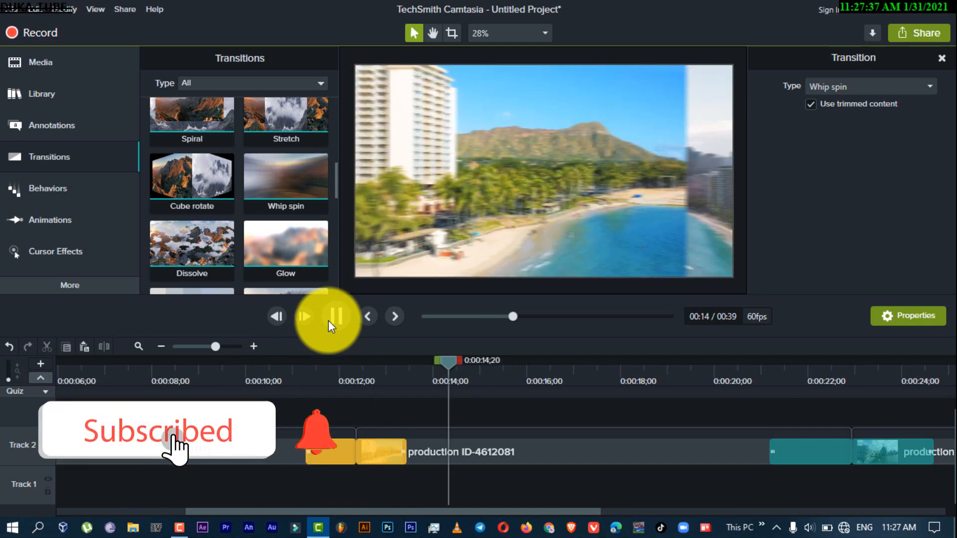
left_click(333, 319)
left_click(235, 367)
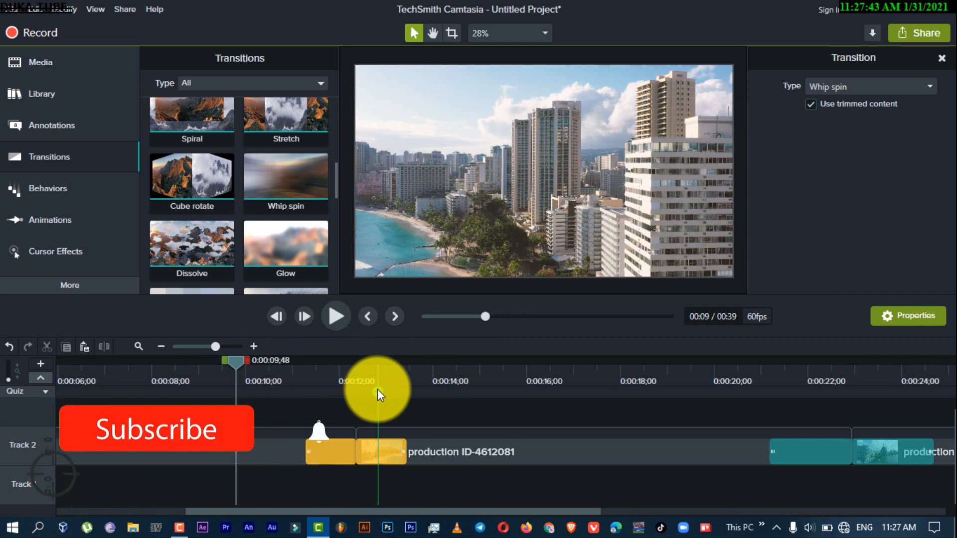
Delete the Whip spin and Fade through black transitions from the cuts between the clips on Track 2
left_click(203, 346)
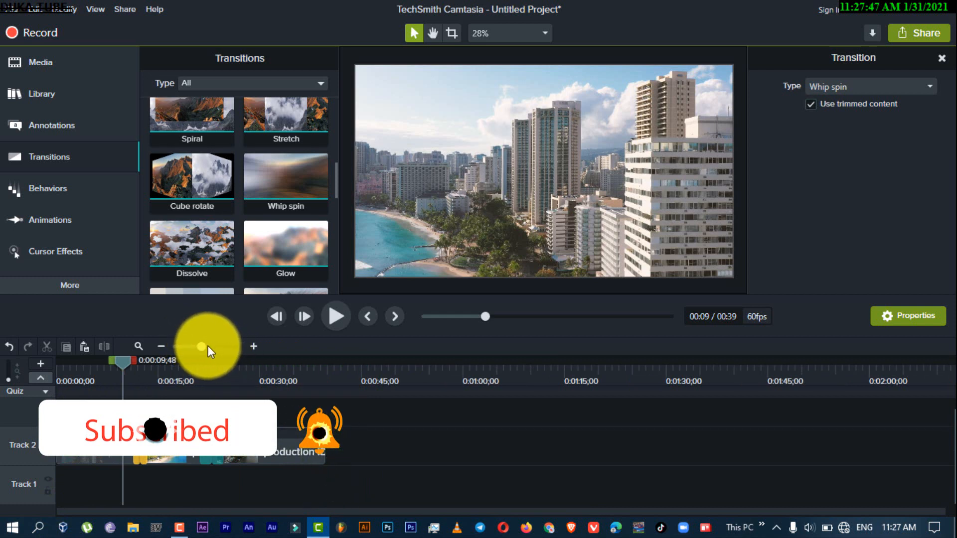
left_click_drag(204, 346, 212, 346)
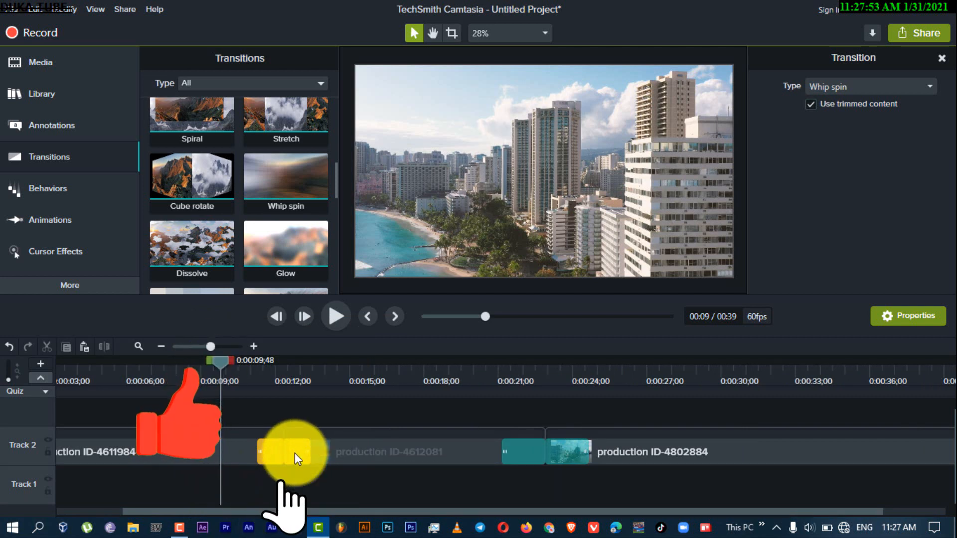
key("Delete")
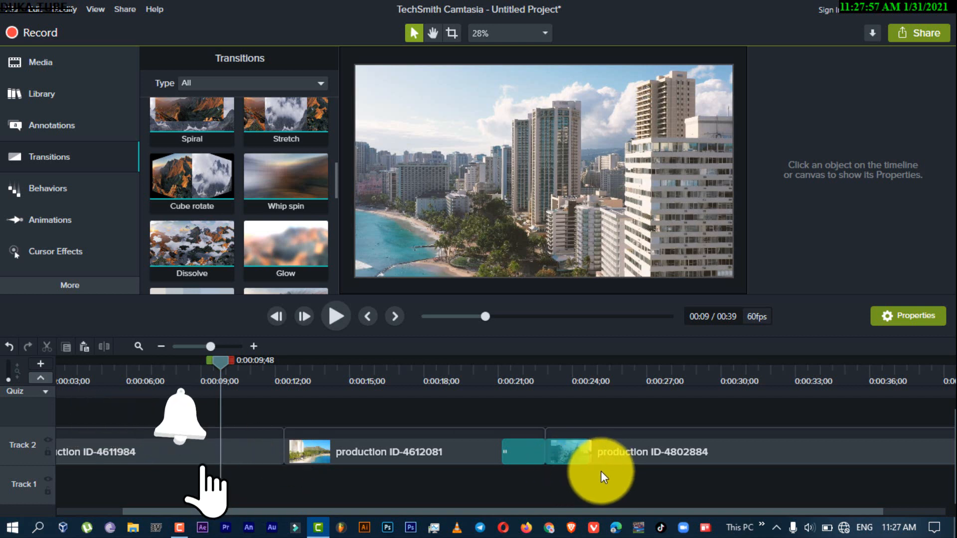
left_click(563, 455)
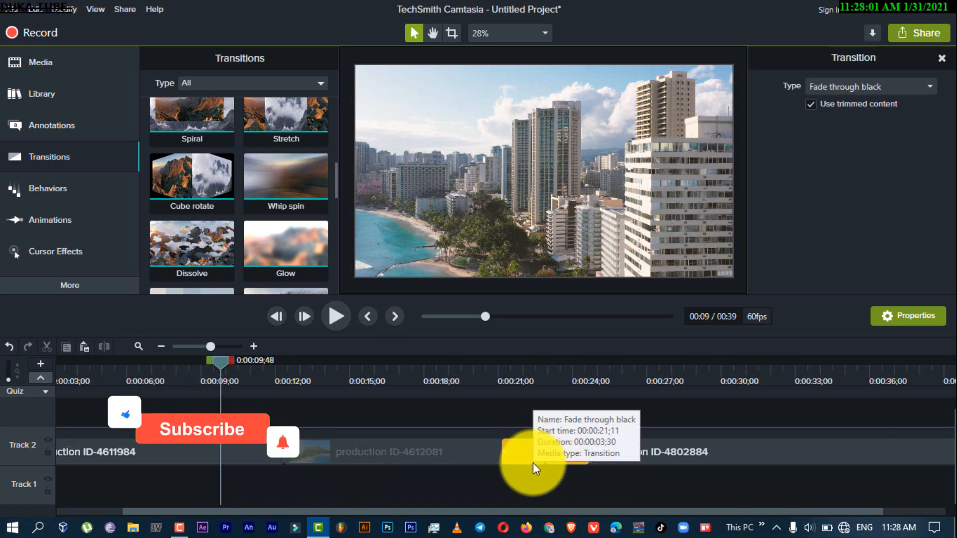
left_click(470, 402)
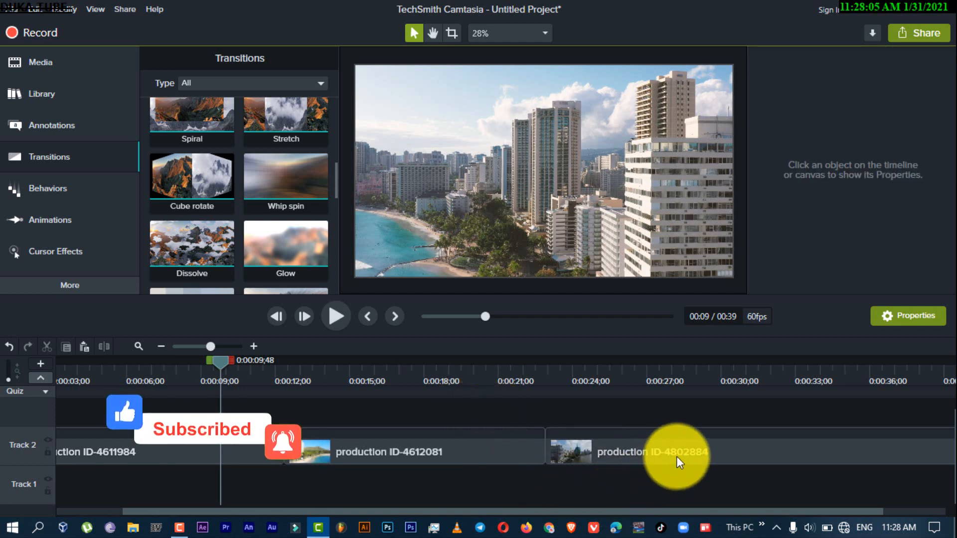
Delete the production ID-4802884 and production ID-4612081 clips from Track 2
left_click(713, 451)
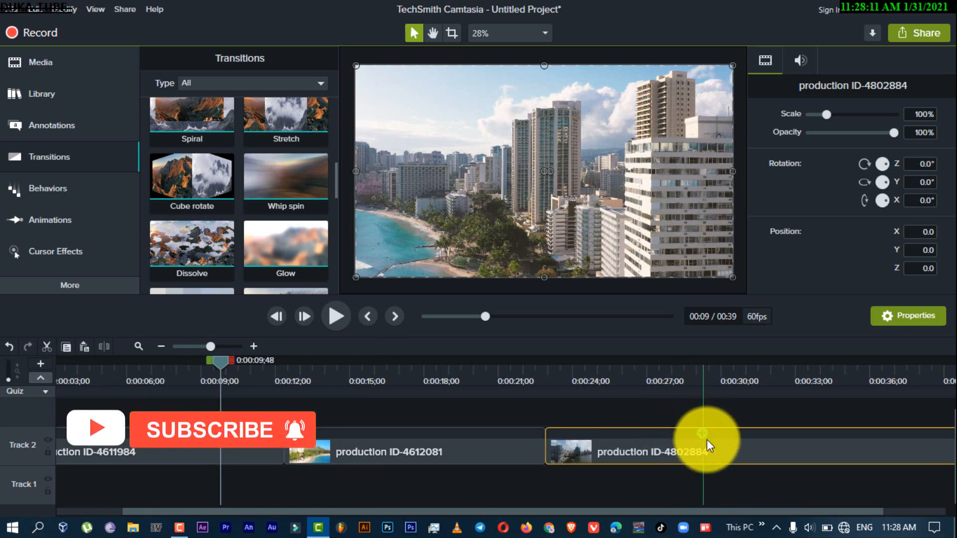
key("Delete")
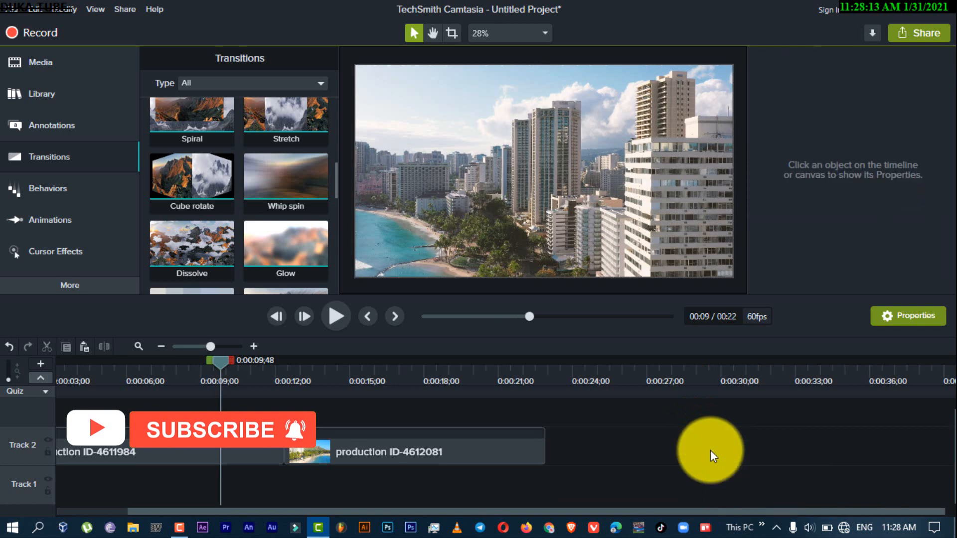
left_click(469, 451)
key("Delete")
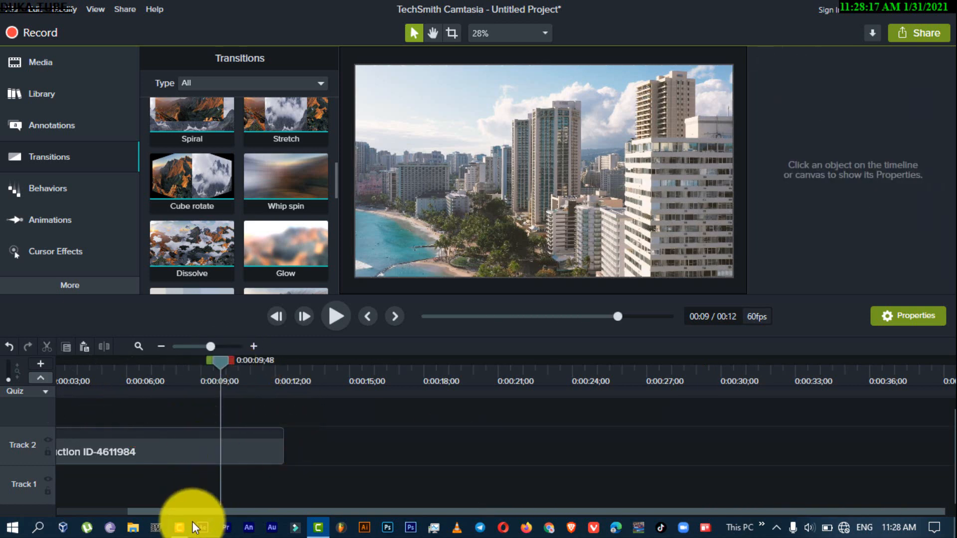
Split the production ID-4611984 clip at 0:00:06;25 and move its second part slightly later on Track 2
left_click_drag(184, 511, 111, 512)
left_click(300, 457)
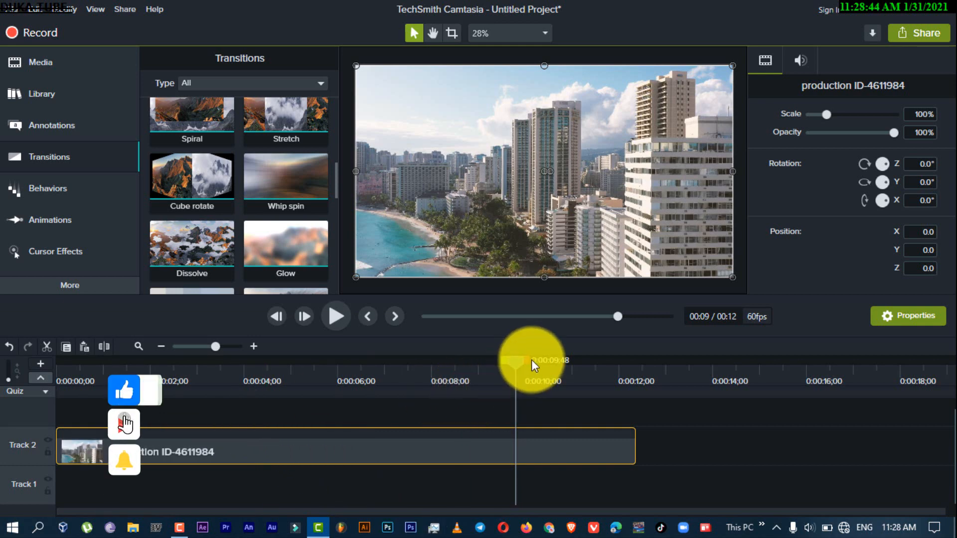
left_click_drag(512, 359, 356, 353)
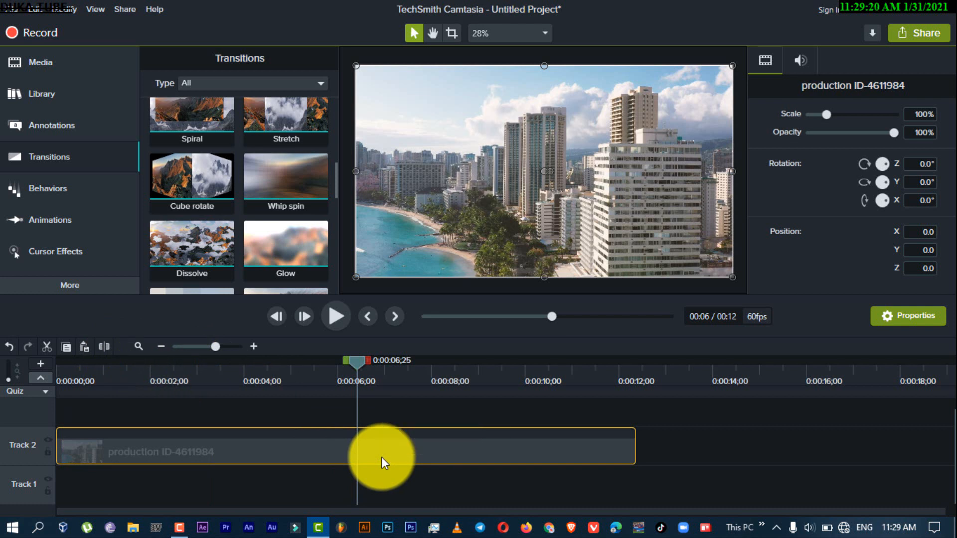
key("s")
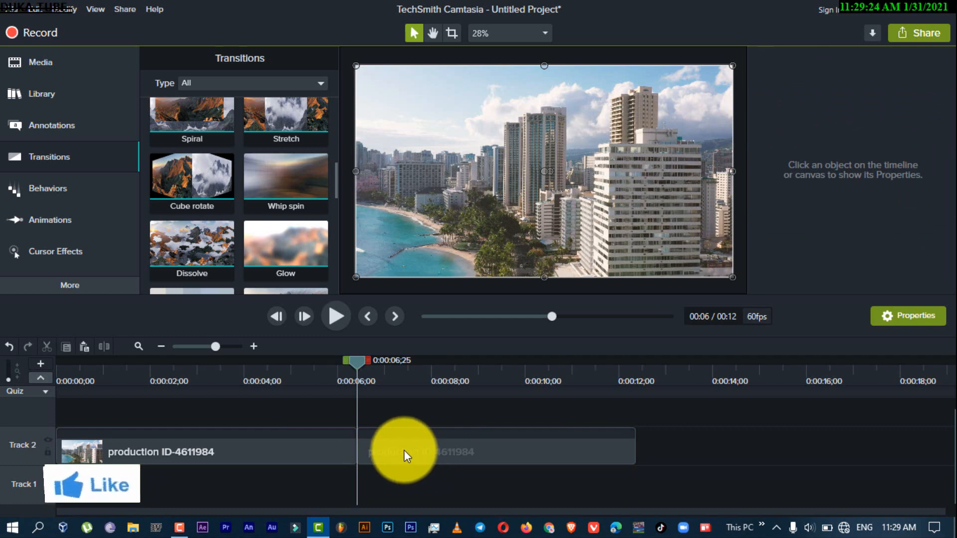
left_click_drag(399, 443, 359, 443)
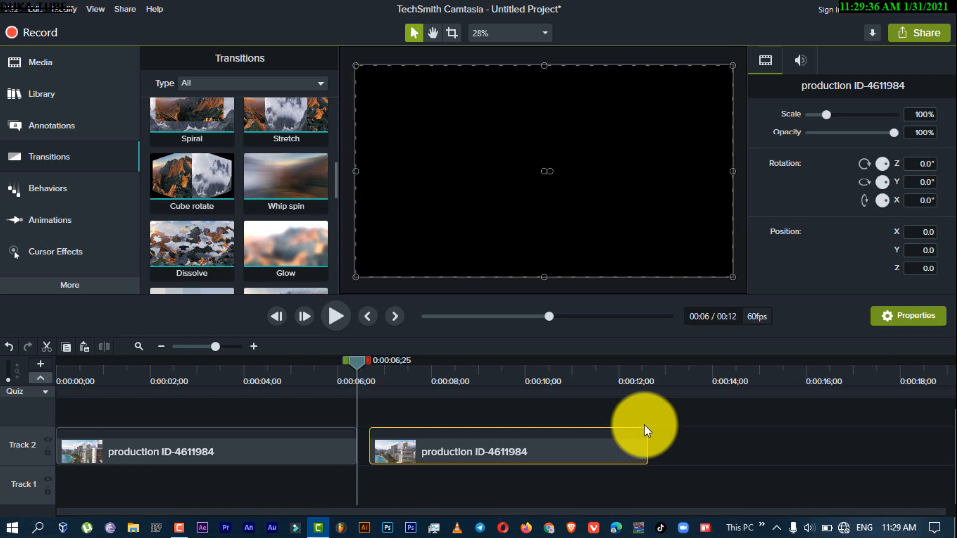
Undo the clip's move and split, and try the split once more at 0:00:06;25 before undoing it
key("ctrl+z")
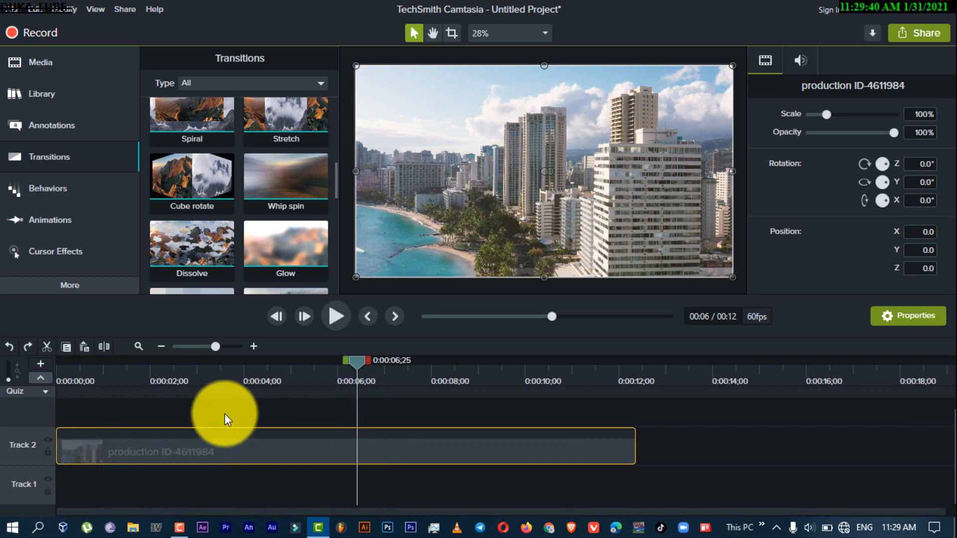
left_click(103, 347)
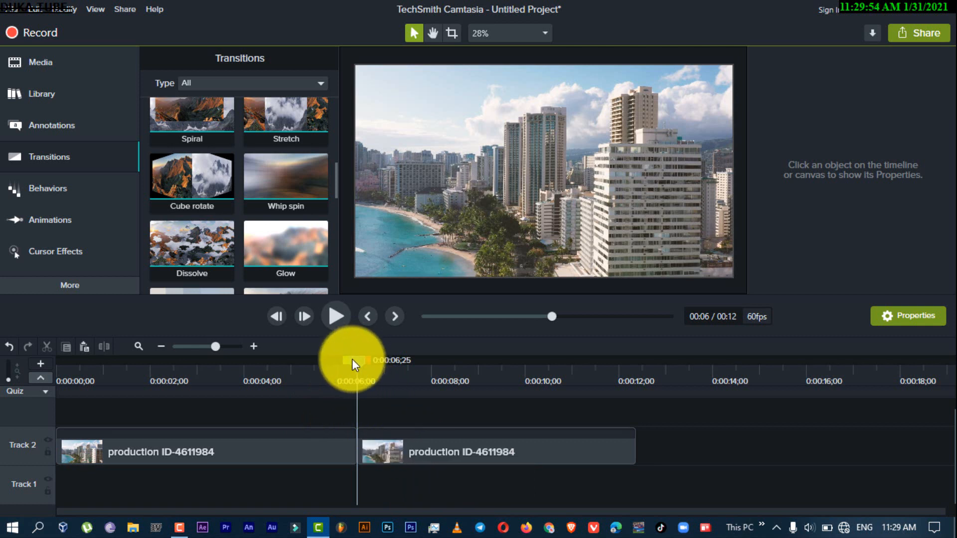
key("ctrl+z")
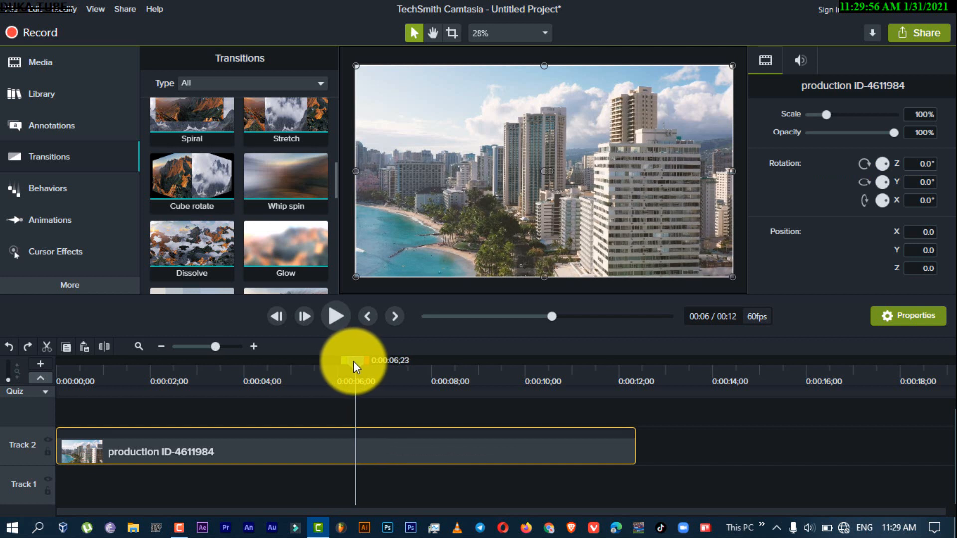
Split the production ID-4611984 clip at 0:00:06;09 and move the playhead to 0:00:06;51
left_click_drag(354, 361, 344, 363)
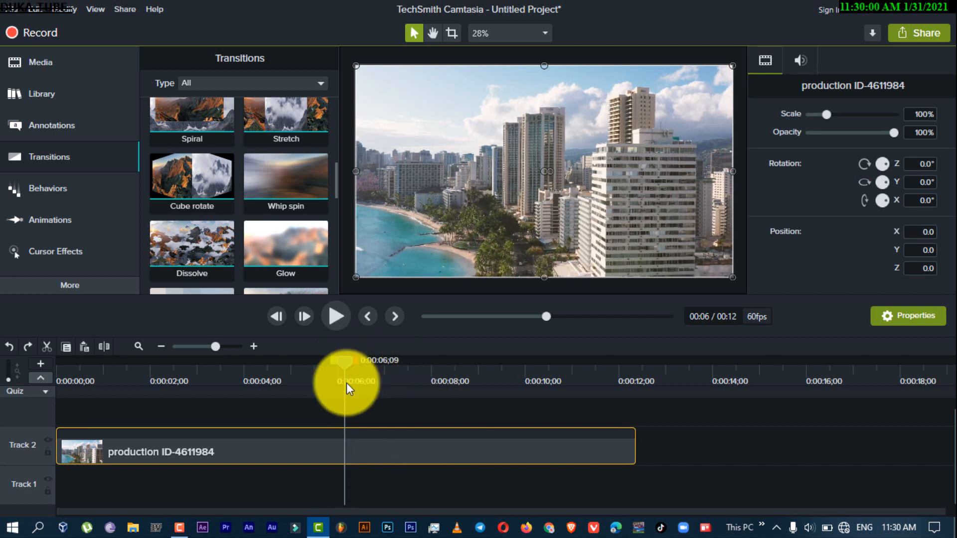
left_click(100, 347)
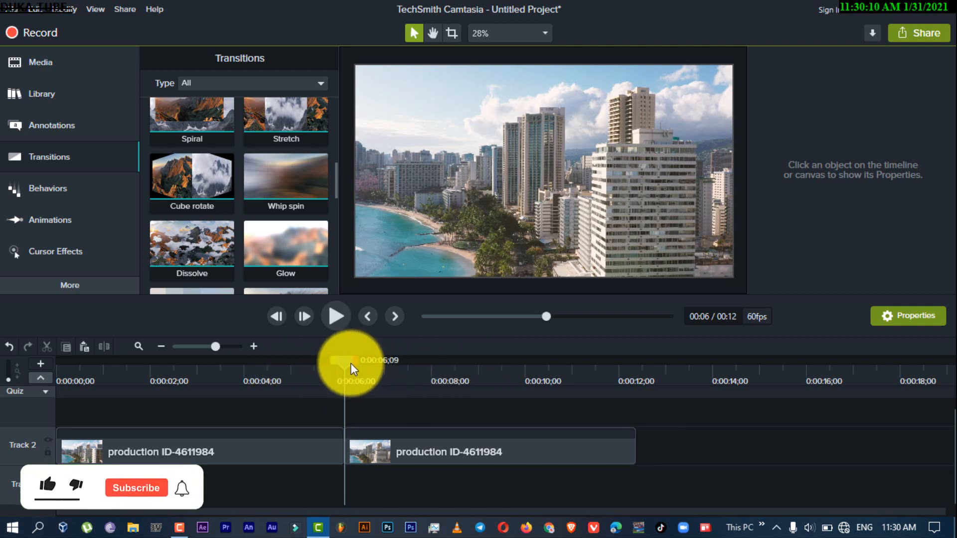
left_click_drag(351, 364, 376, 361)
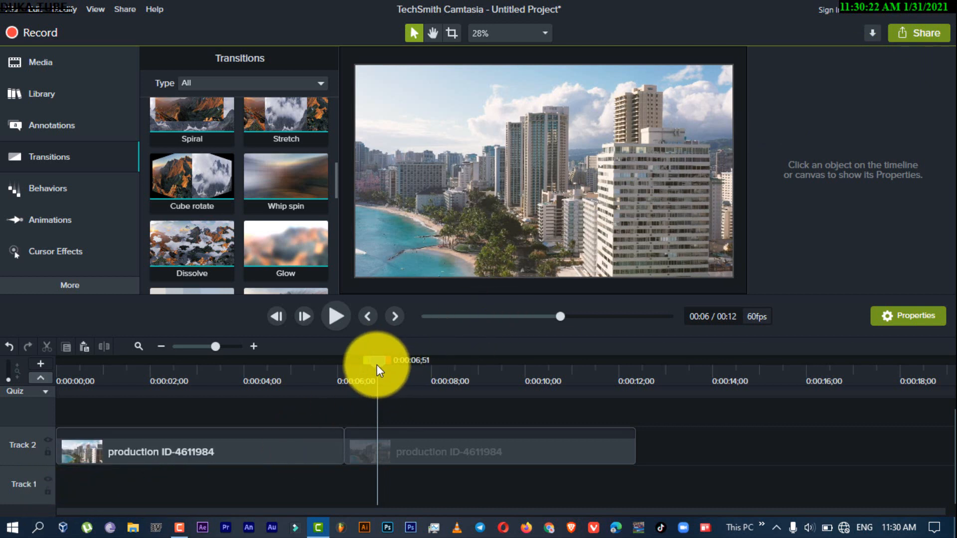
Undo and redo the split at 0:00:06;09 twice, ending with the split undone
key("ctrl+z")
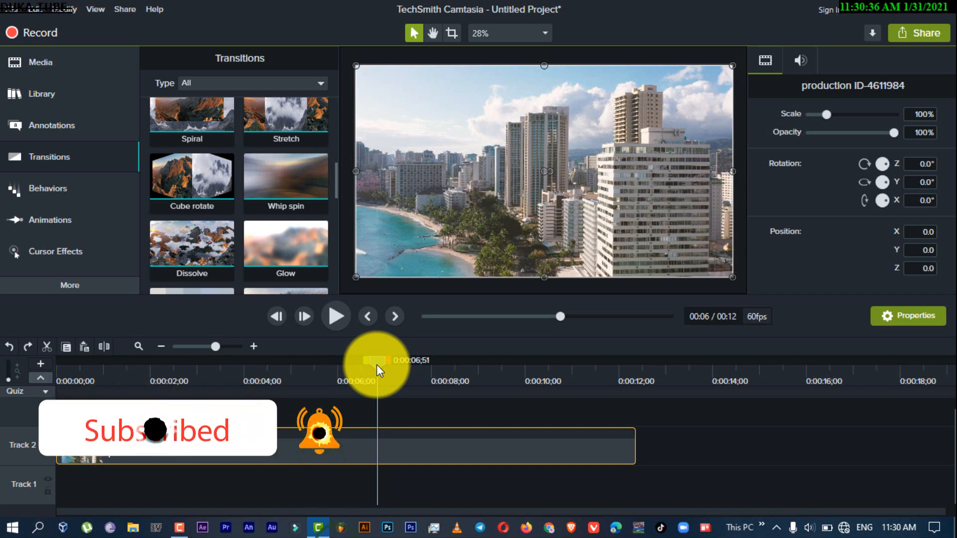
key("ctrl+y")
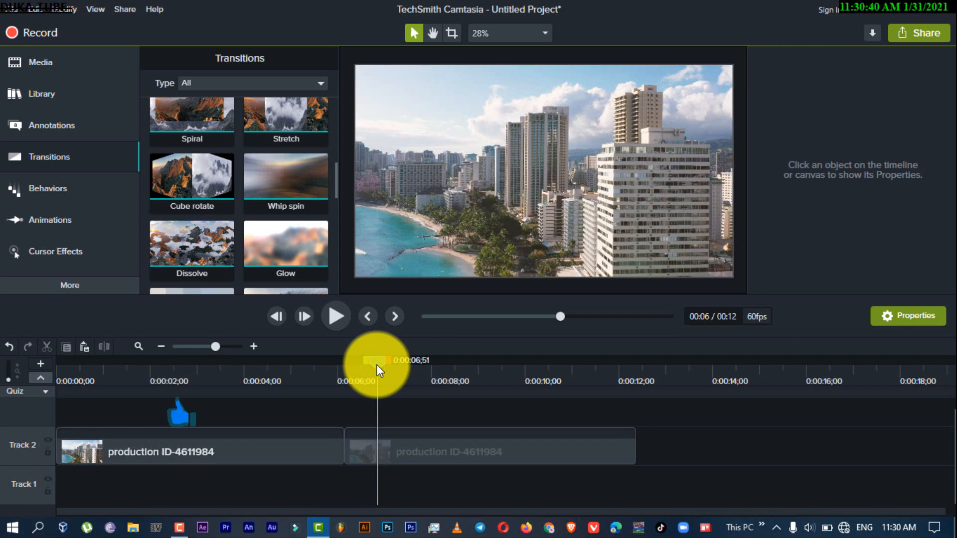
key("ctrl+z")
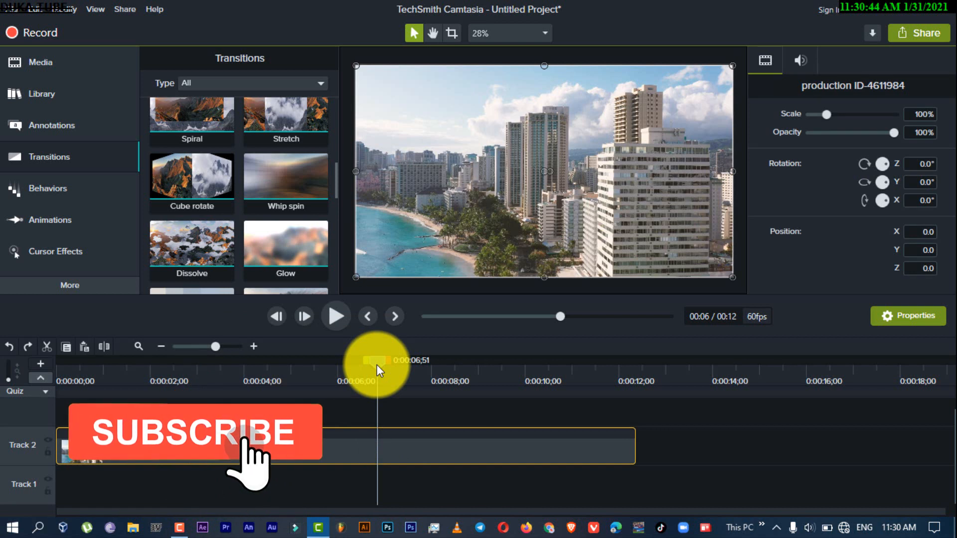
key("ctrl+y")
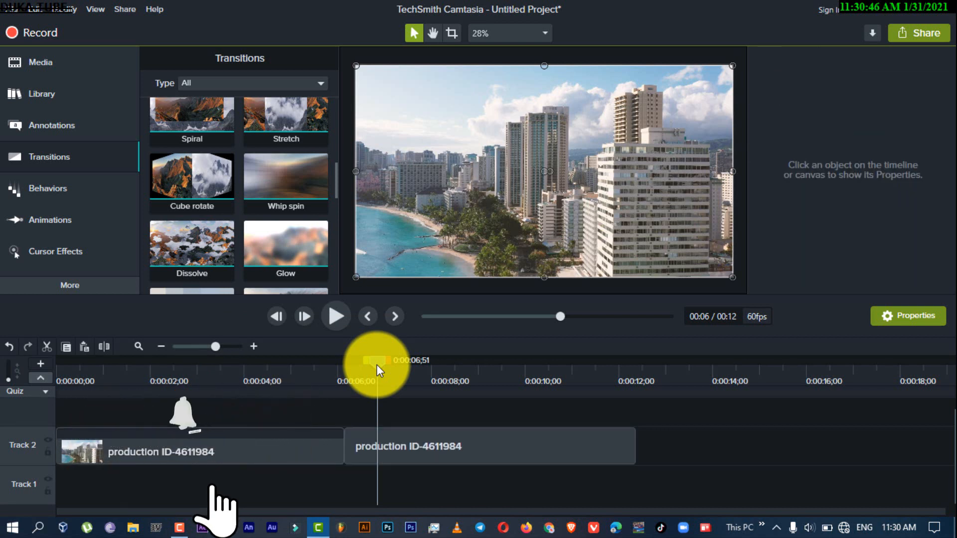
key("ctrl+z")
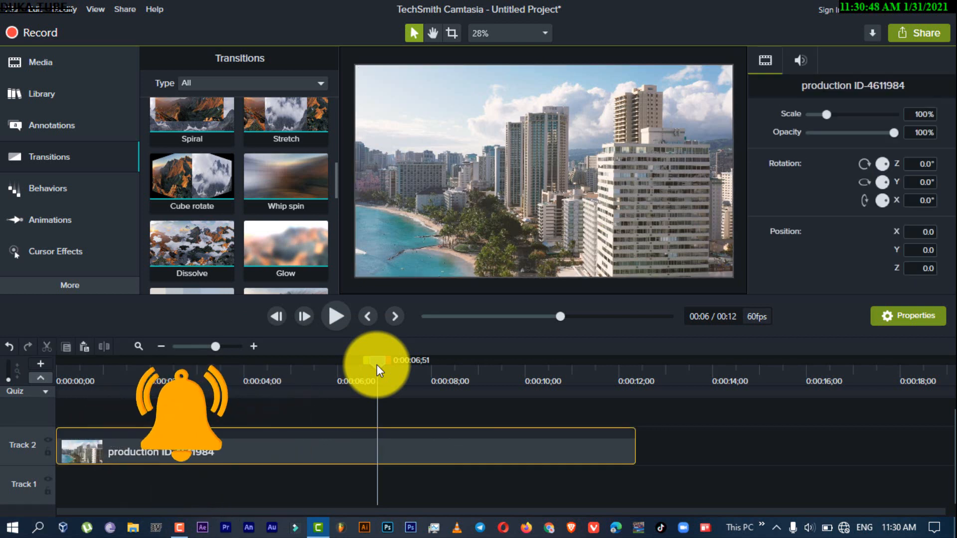
Redo and undo the production ID-4611984 clip's split at 0:00:06;09 two more times, ending with an undo
key("ctrl+y")
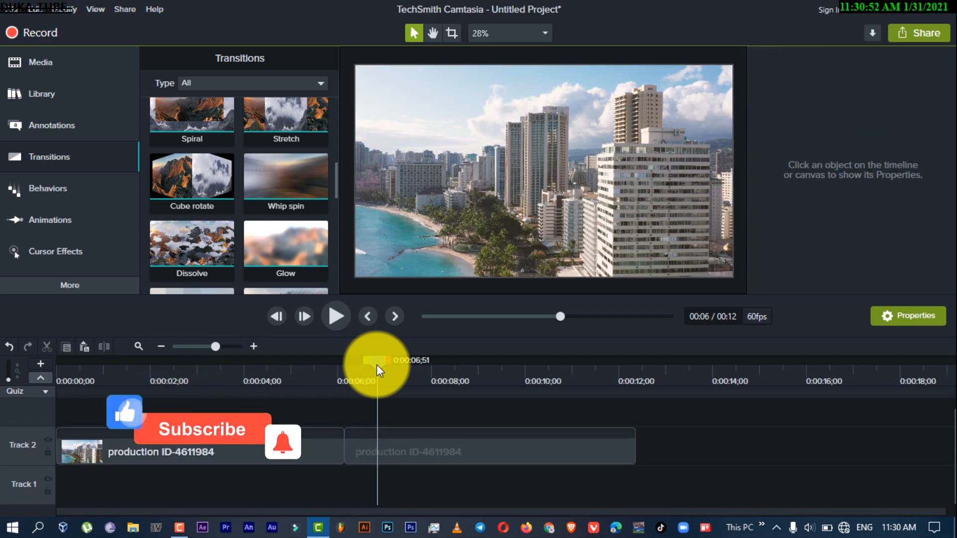
key("ctrl+z")
key("ctrl+y")
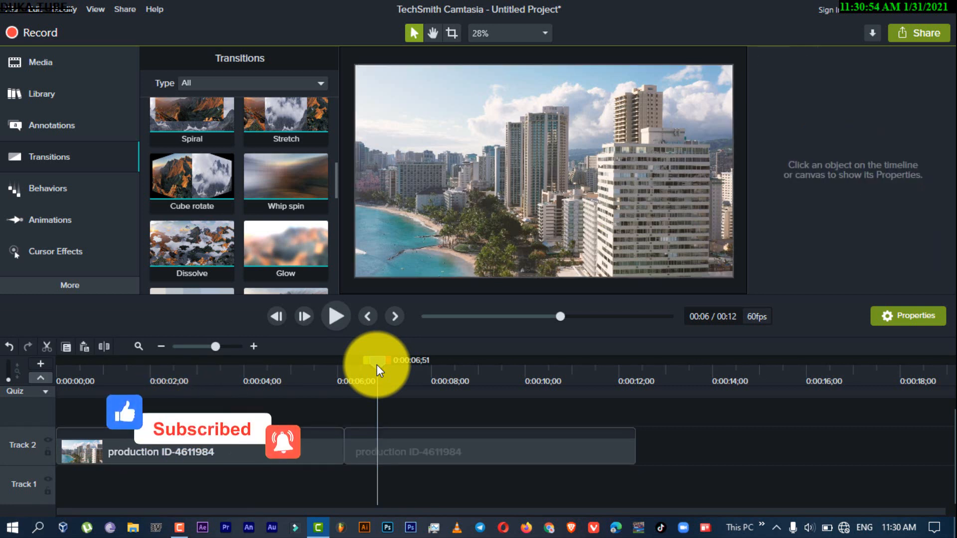
key("ctrl+z")
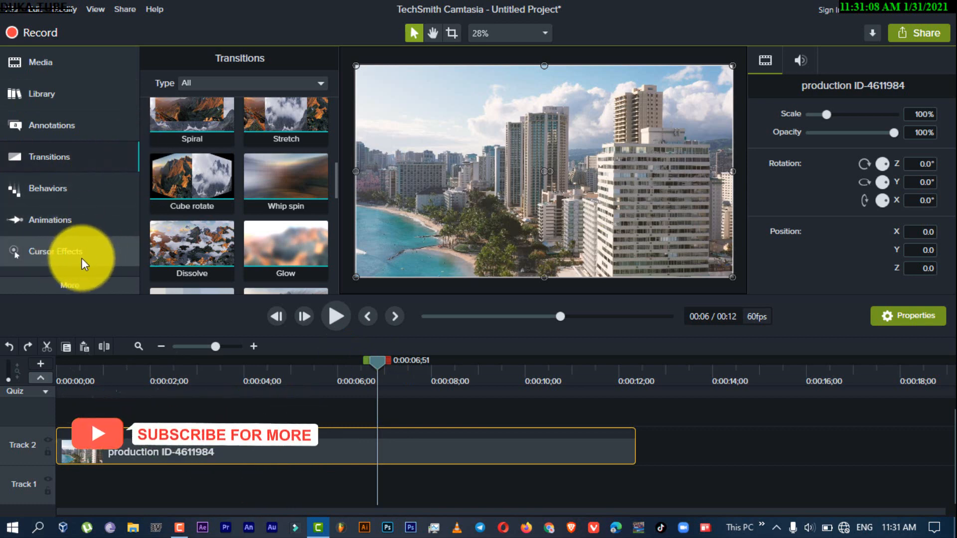
Open the Visual Effects collection and look through the available effects, from Drop Shadow to Clip Speed and Interactive Hotspot
left_click(92, 285)
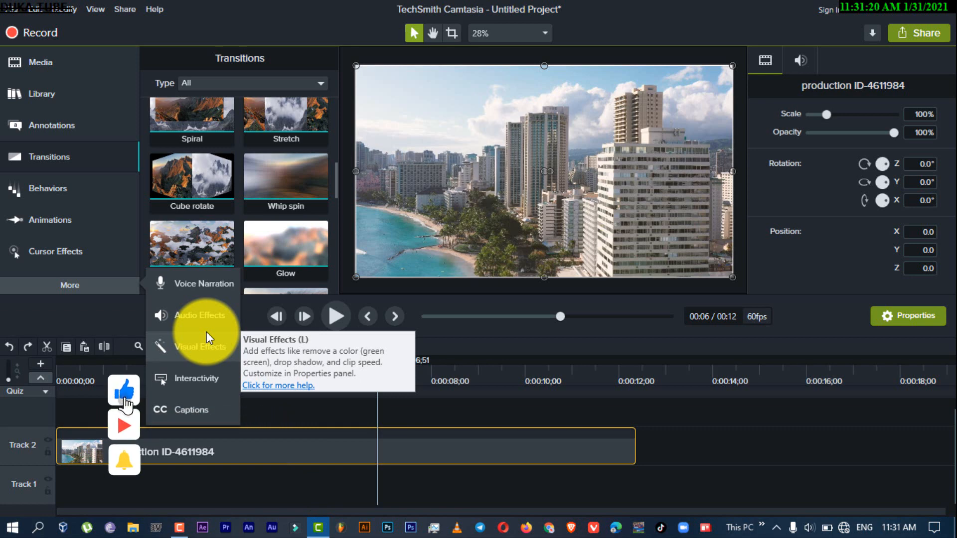
left_click(207, 344)
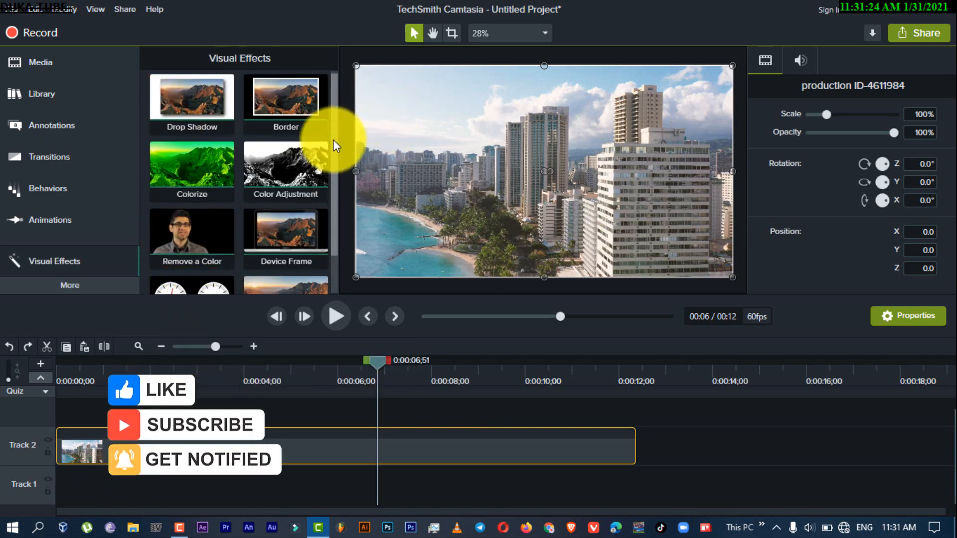
scroll(332, 145, "down", 2)
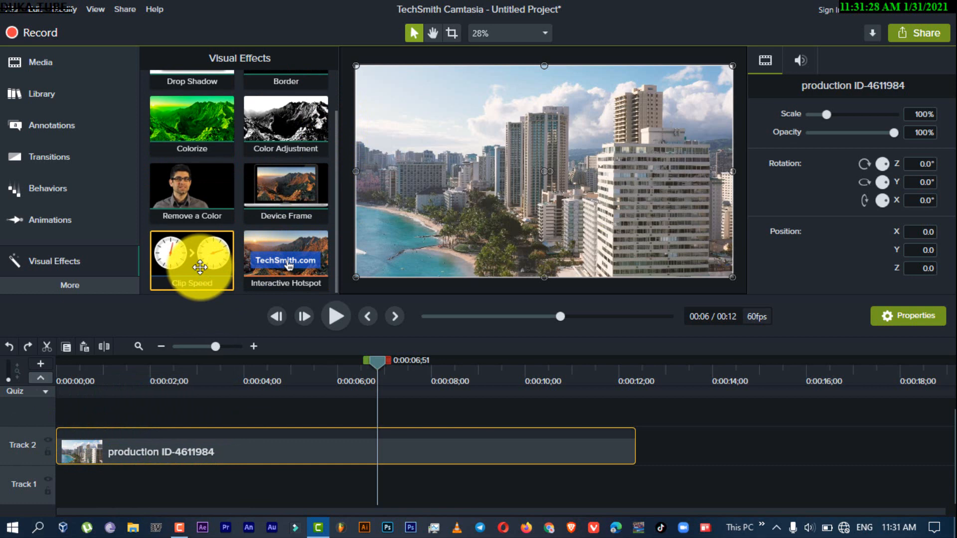
left_click_drag(336, 242, 346, 162)
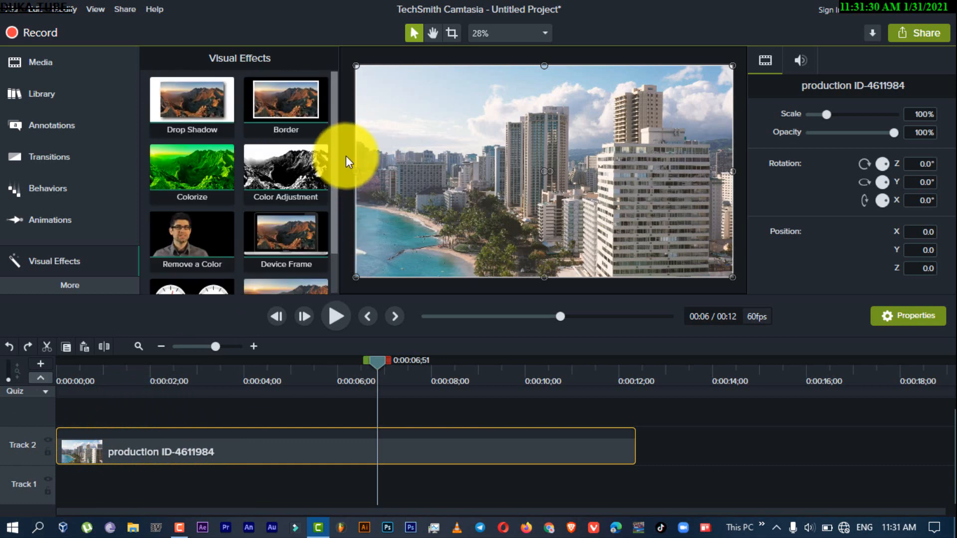
Return to the Media Bin and move the playhead to 0:00:09;57 on the timeline
left_click(26, 61)
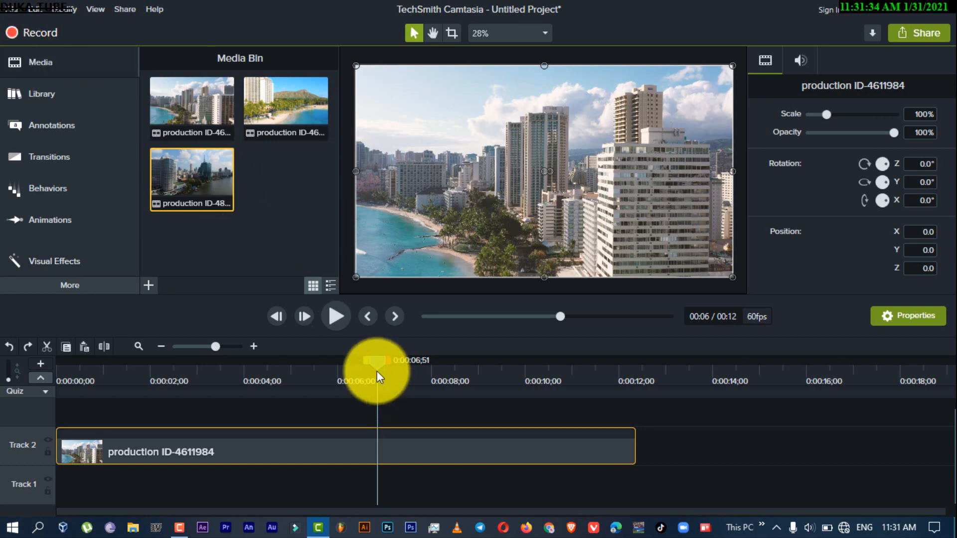
left_click_drag(376, 365, 522, 374)
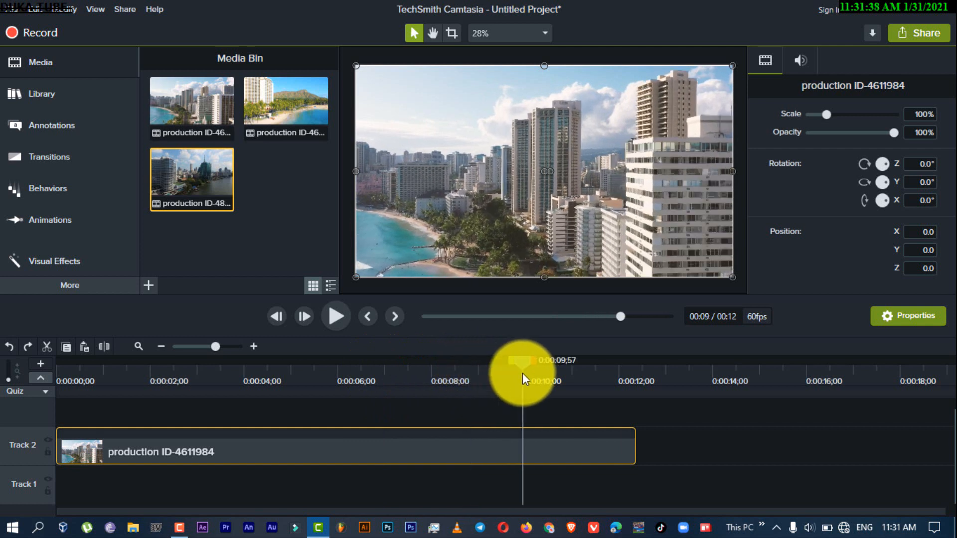